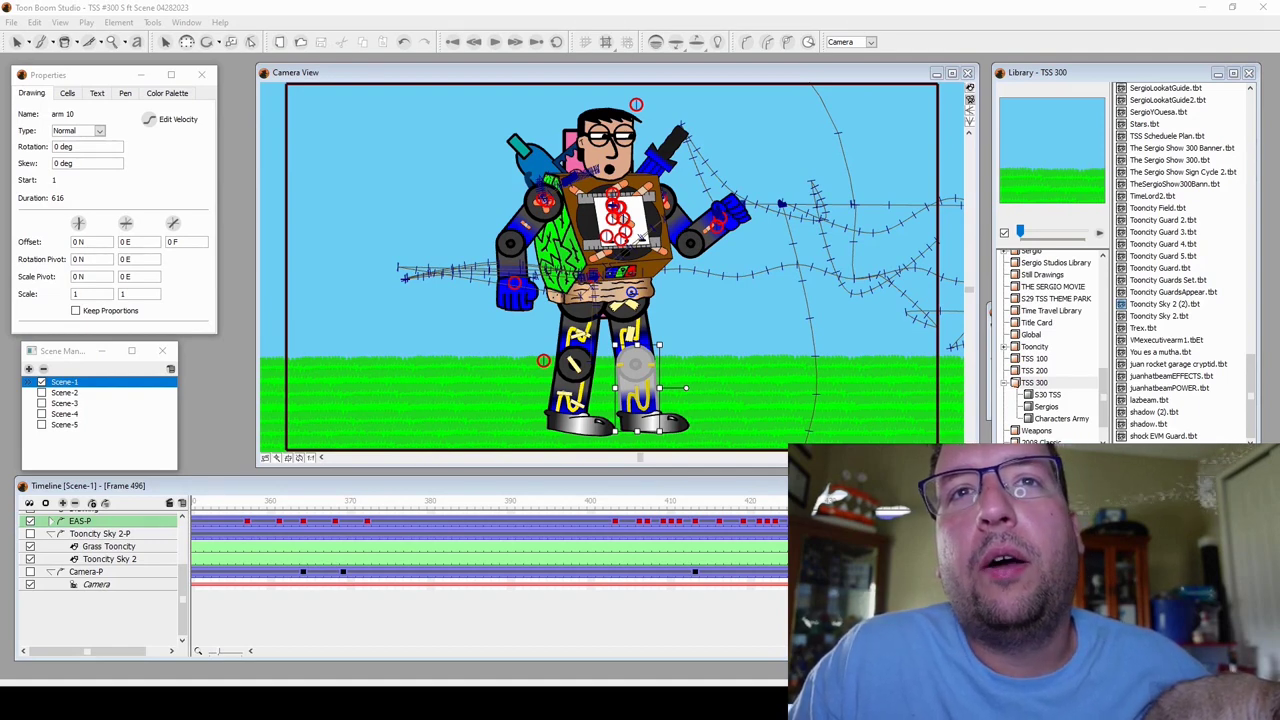
Step: Minimize the Library window and move the playhead to frame 1 of Scene-1
left_click(535, 637)
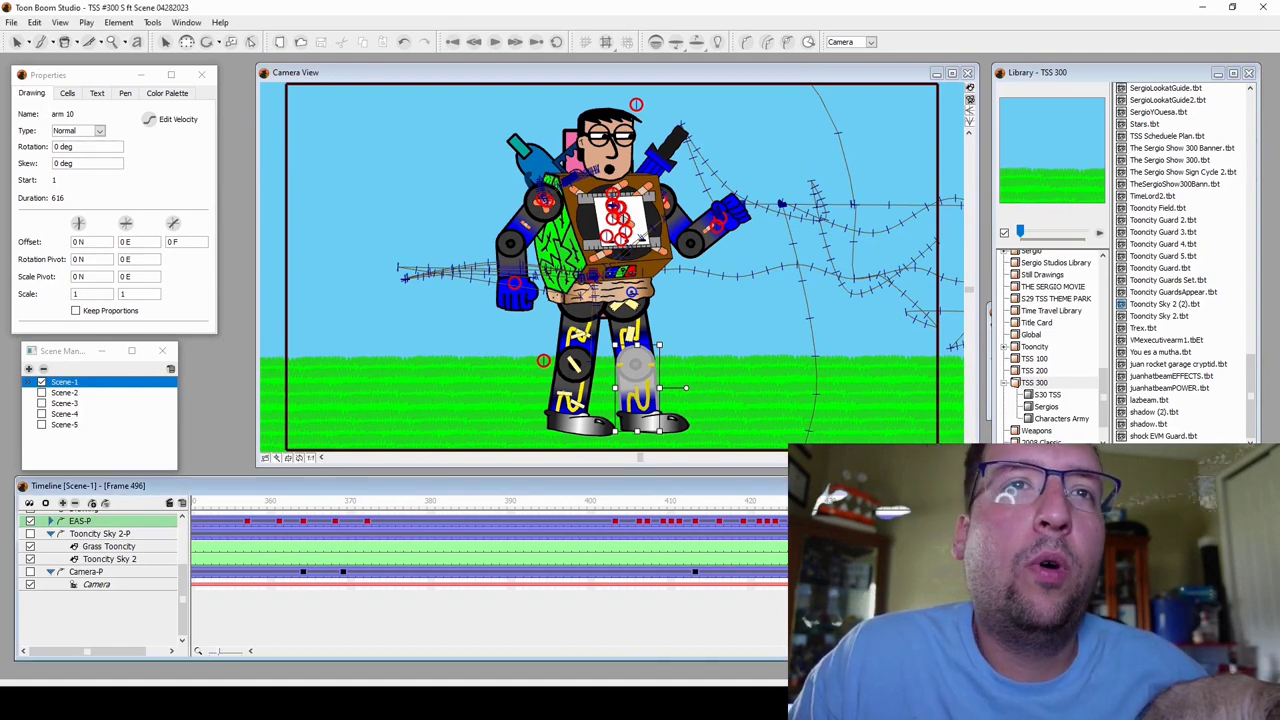
left_click_drag(910, 651, 765, 651)
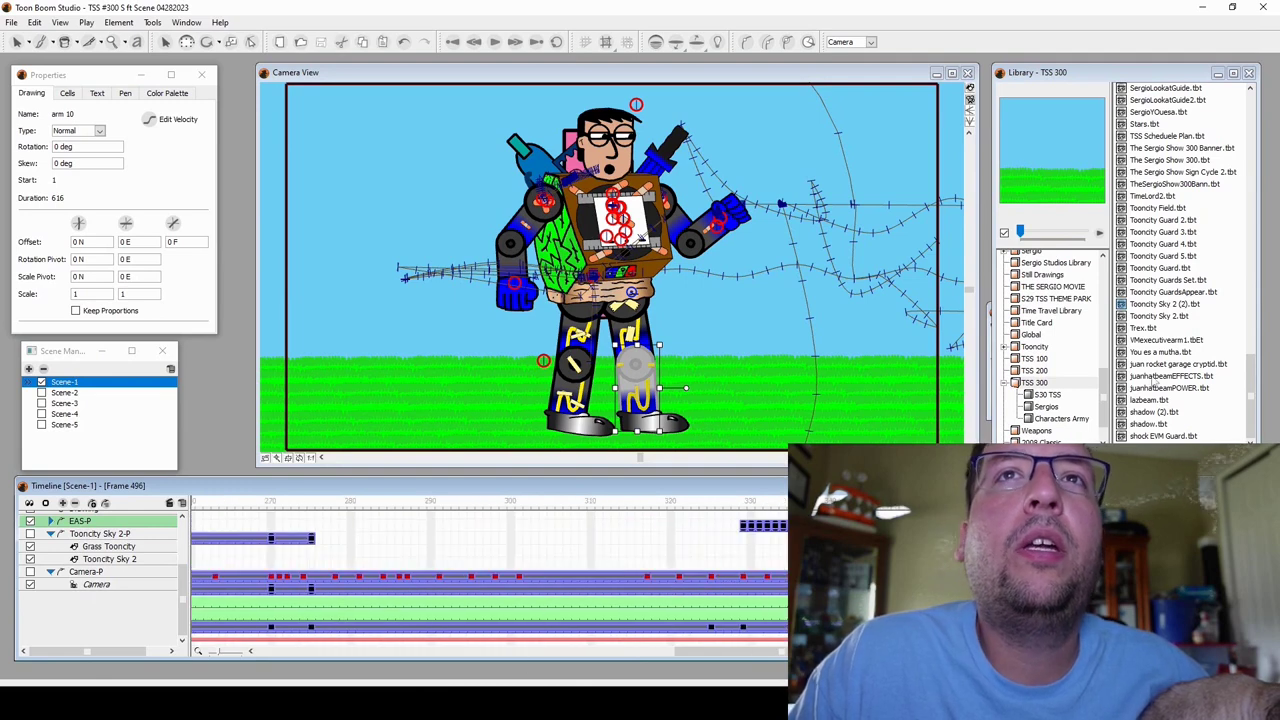
left_click(1217, 73)
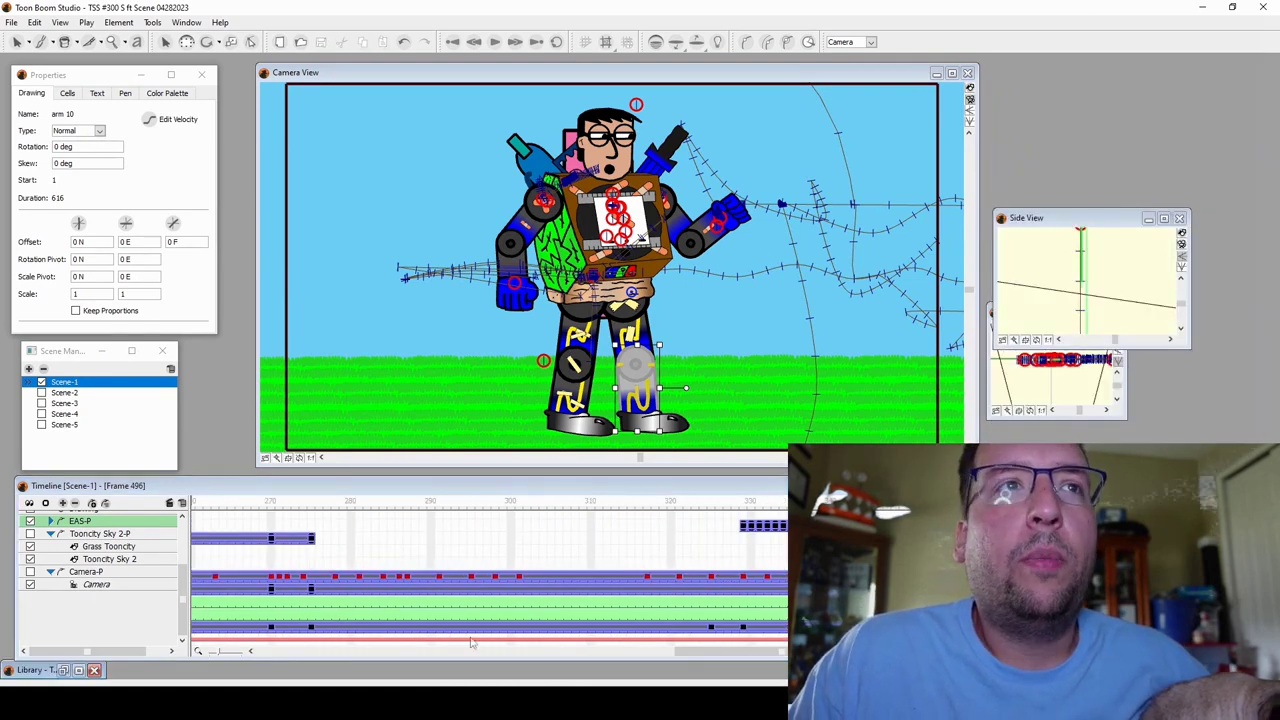
left_click_drag(784, 650, 294, 622)
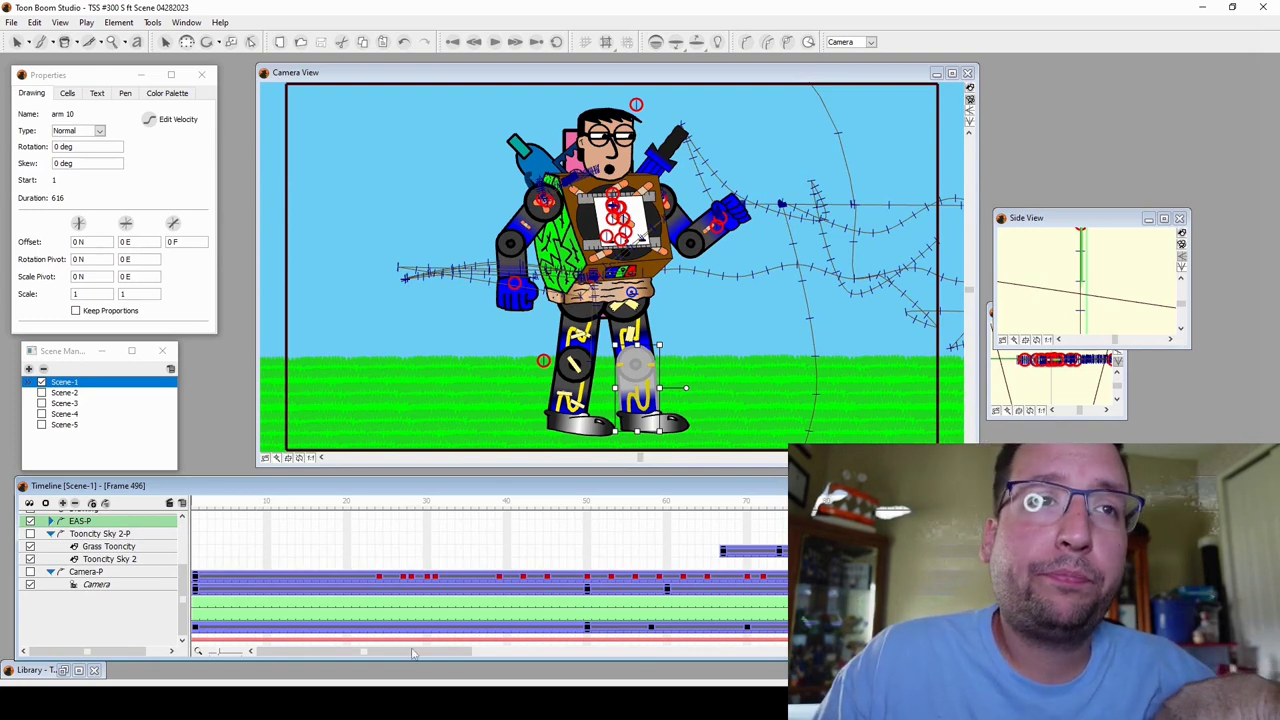
left_click(196, 517)
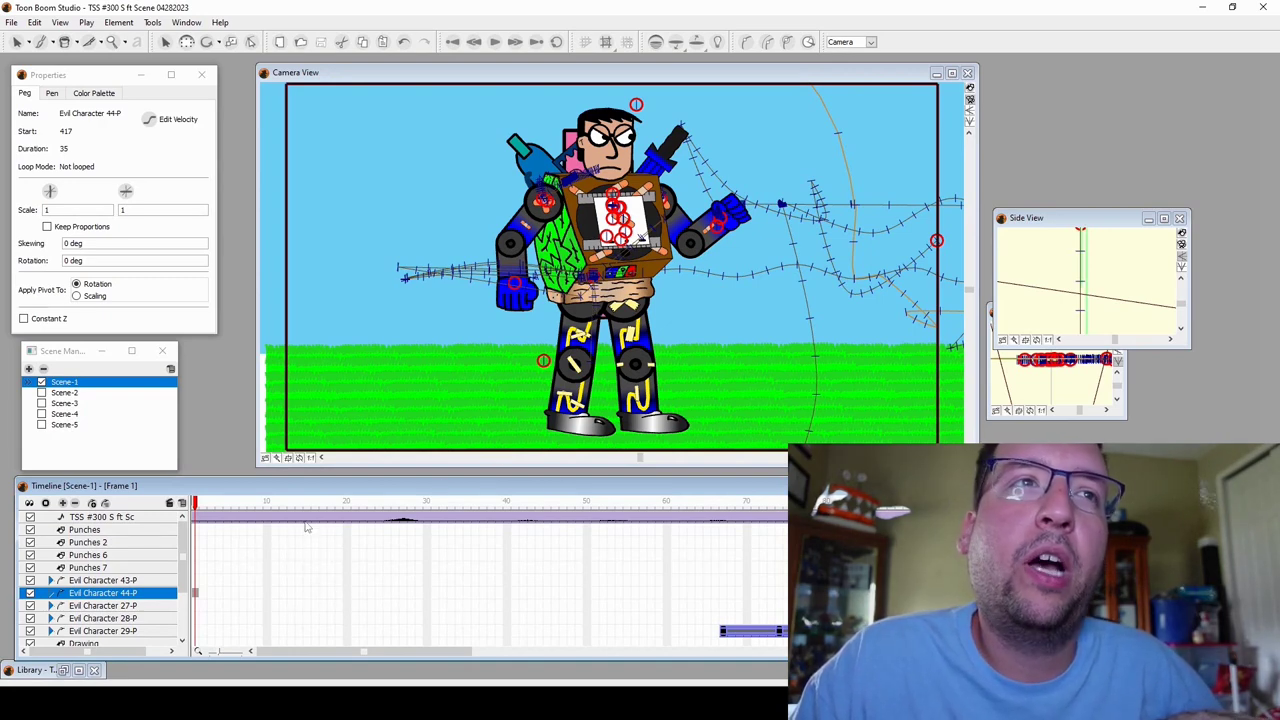
Step: Scrub through Scene-1 from frame 1 to frame 69 to review the armoured character's opening animation
scroll(225, 540, "down", 3)
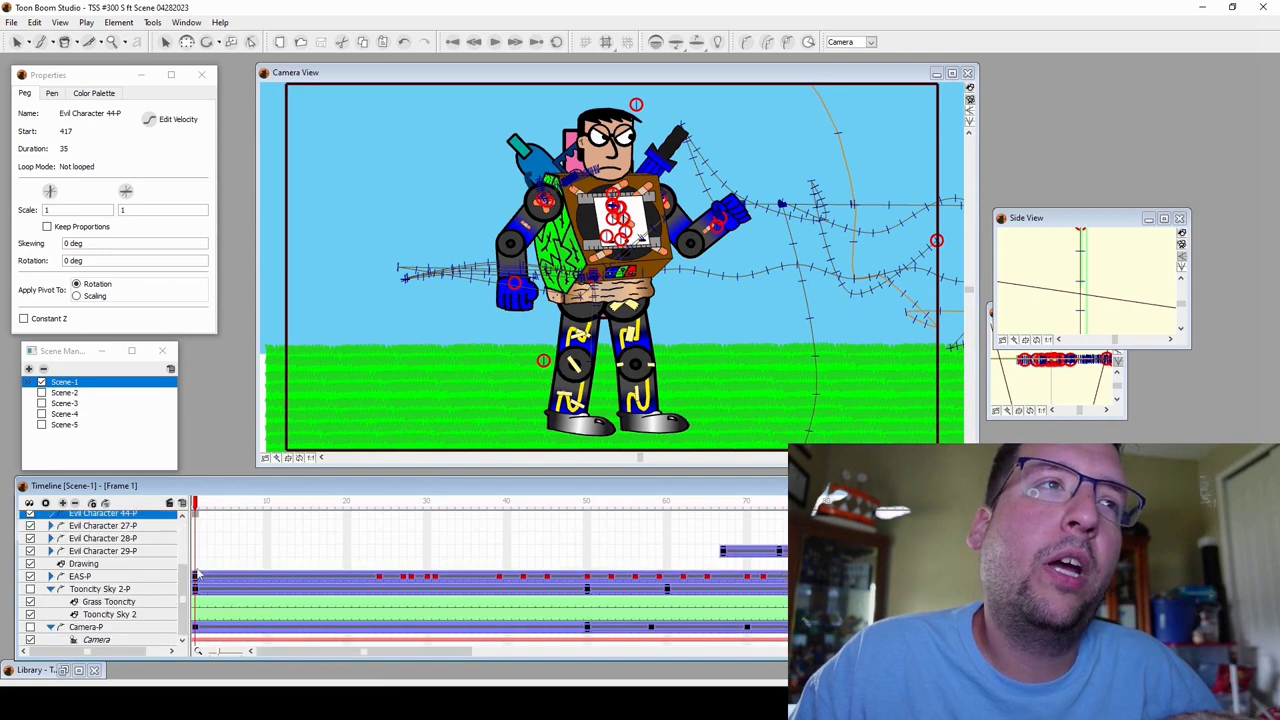
scroll(225, 540, "up", 1)
left_click_drag(225, 540, 226, 578)
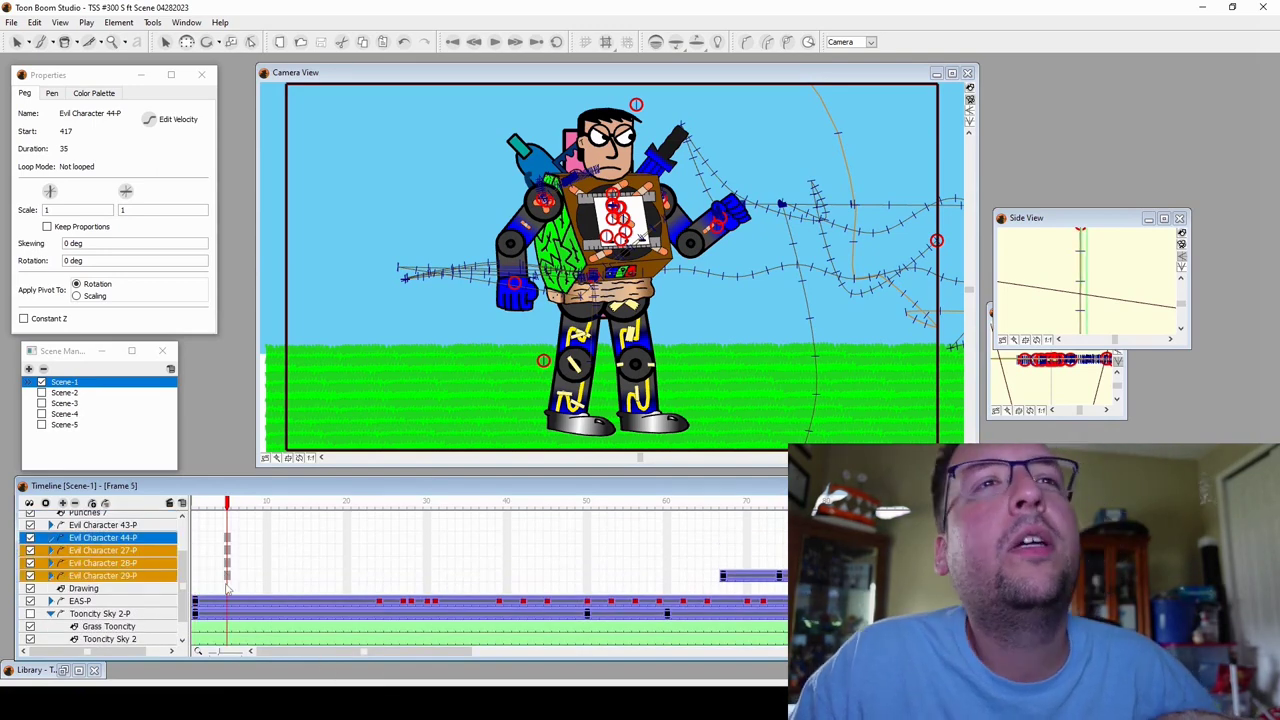
left_click_drag(226, 508, 205, 508)
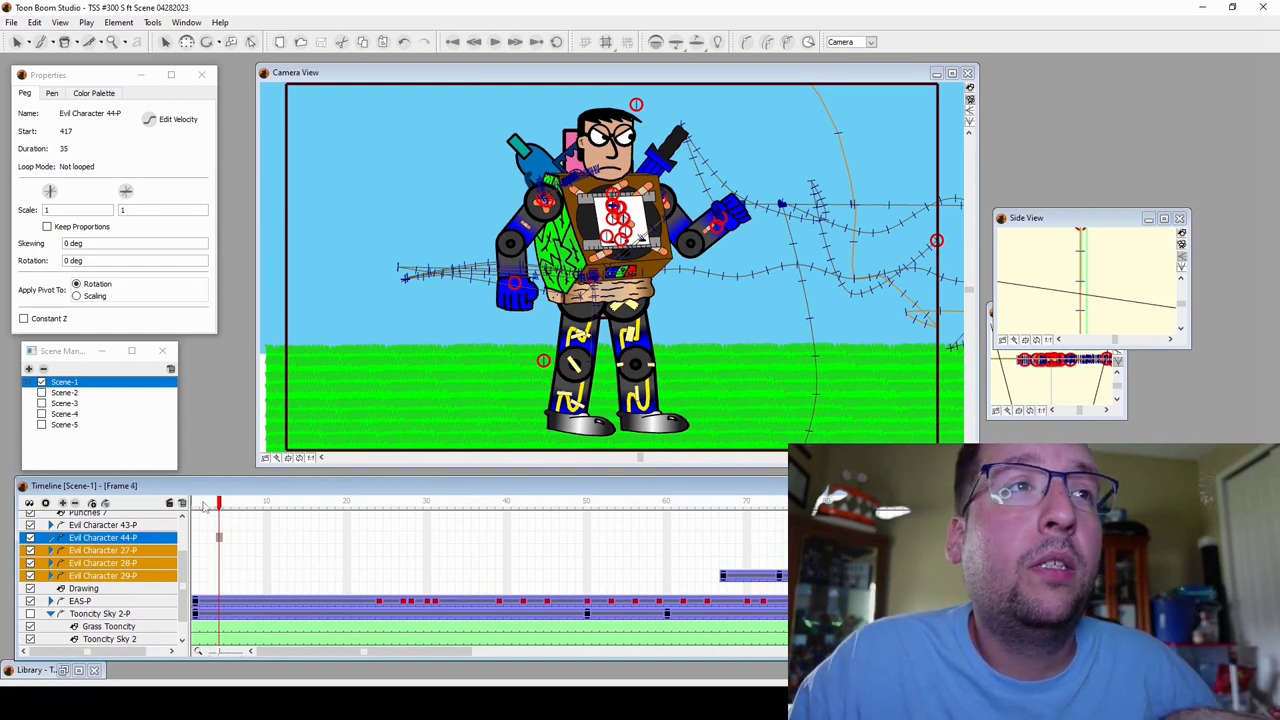
left_click(430, 508)
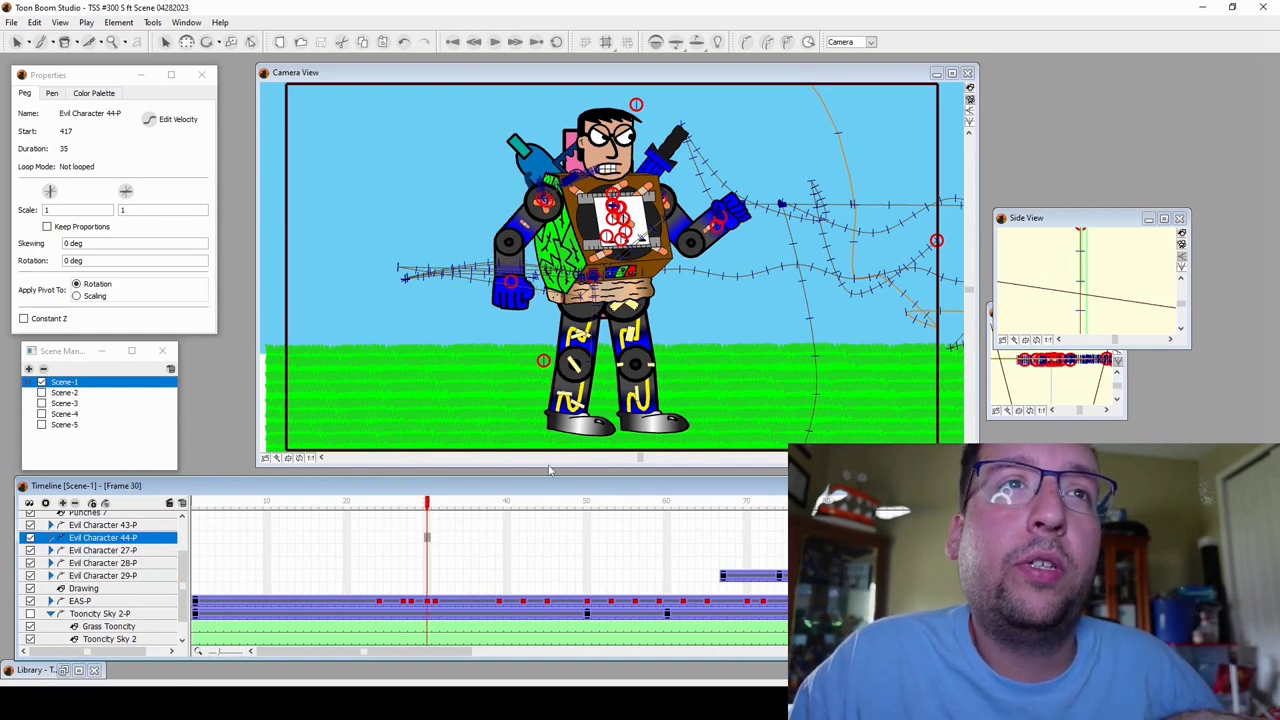
left_click(546, 508)
left_click(597, 508)
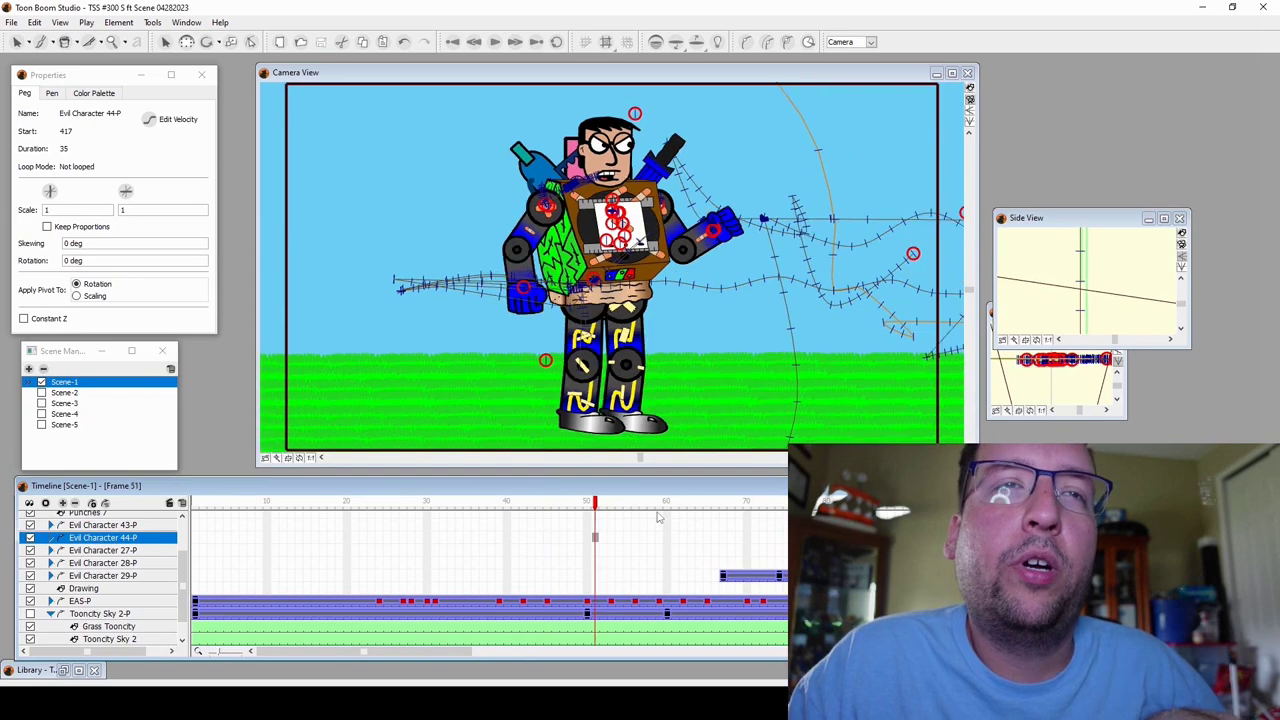
left_click(652, 508)
left_click(741, 508)
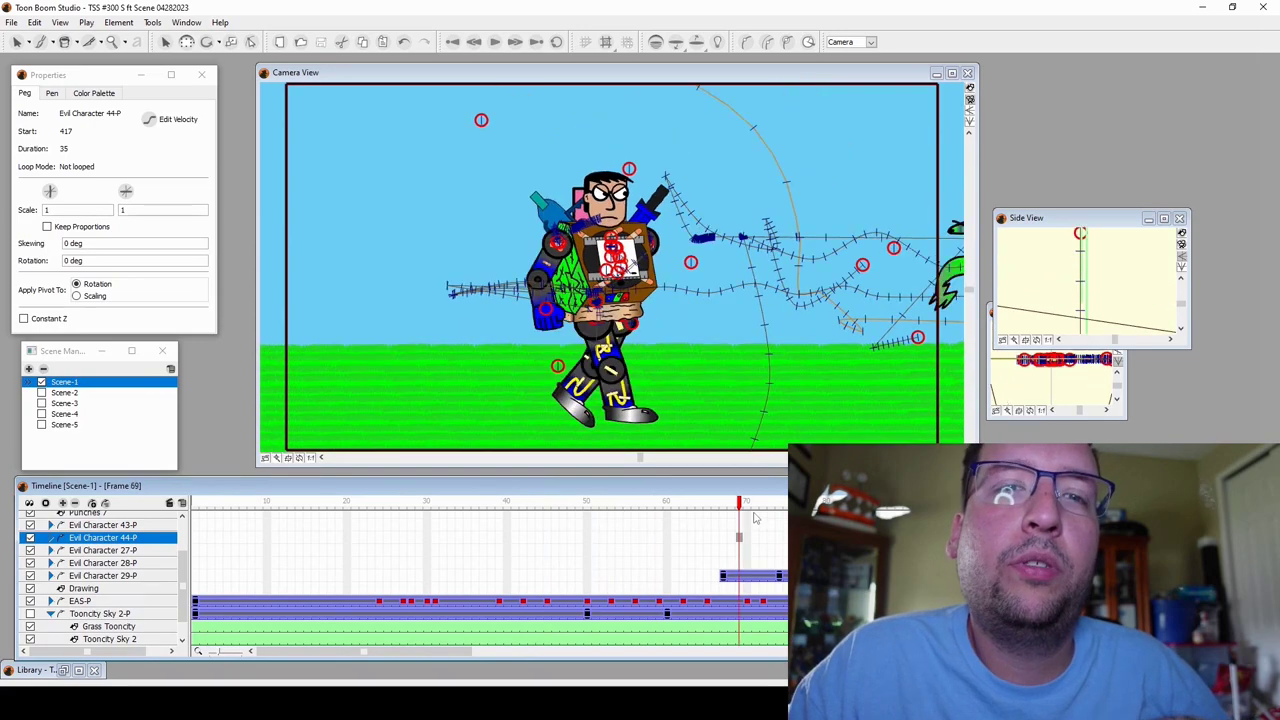
Step: Advance frame by frame from frame 65 to frame 86 to examine the green monster's entrance and the punch wind-up
left_click(711, 506)
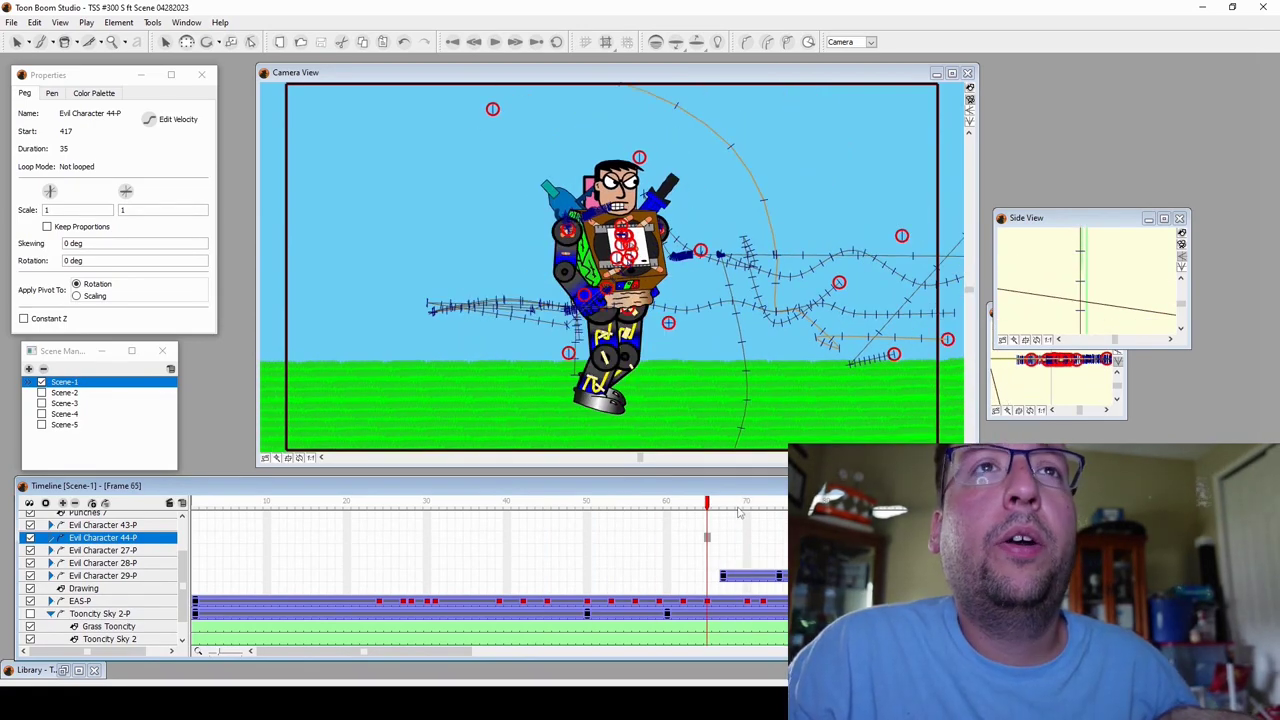
key("period")
key("period")
key("period")
key("period")
key("period")
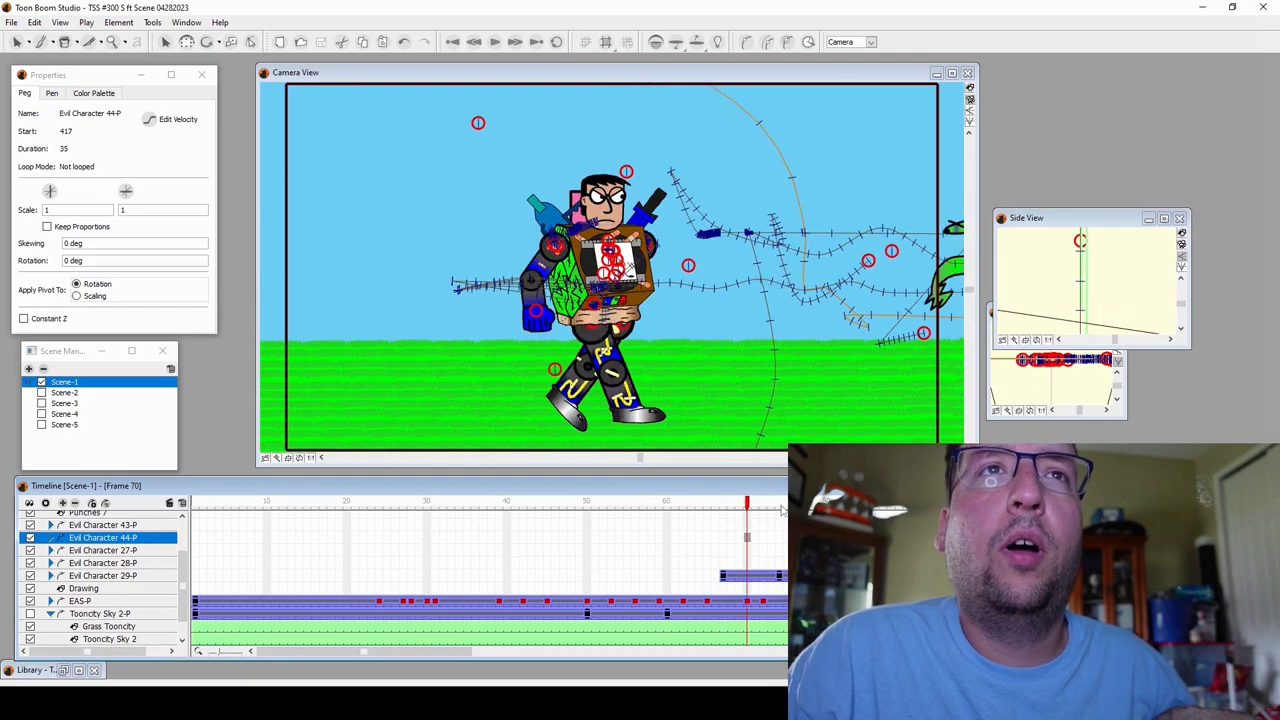
key("period")
key("period")
key("period")
key("period")
key("period")
key("period")
key("period")
key("period")
key("period")
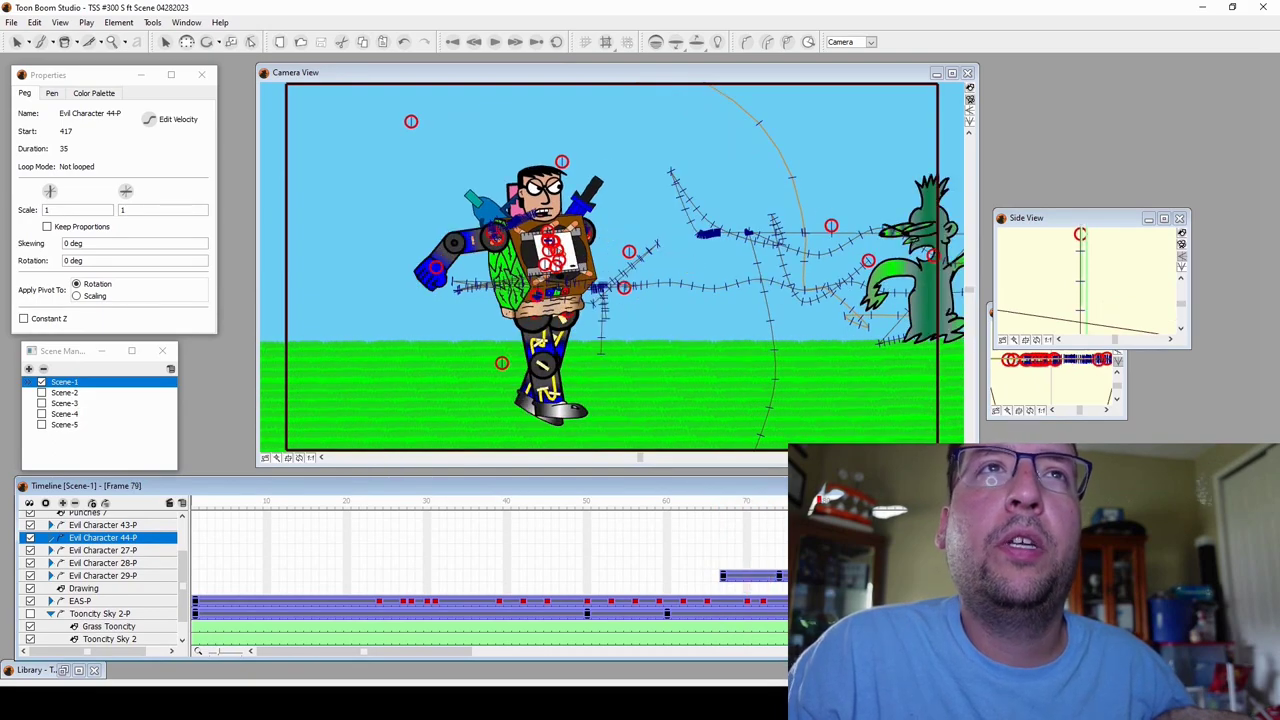
key("period")
key("period")
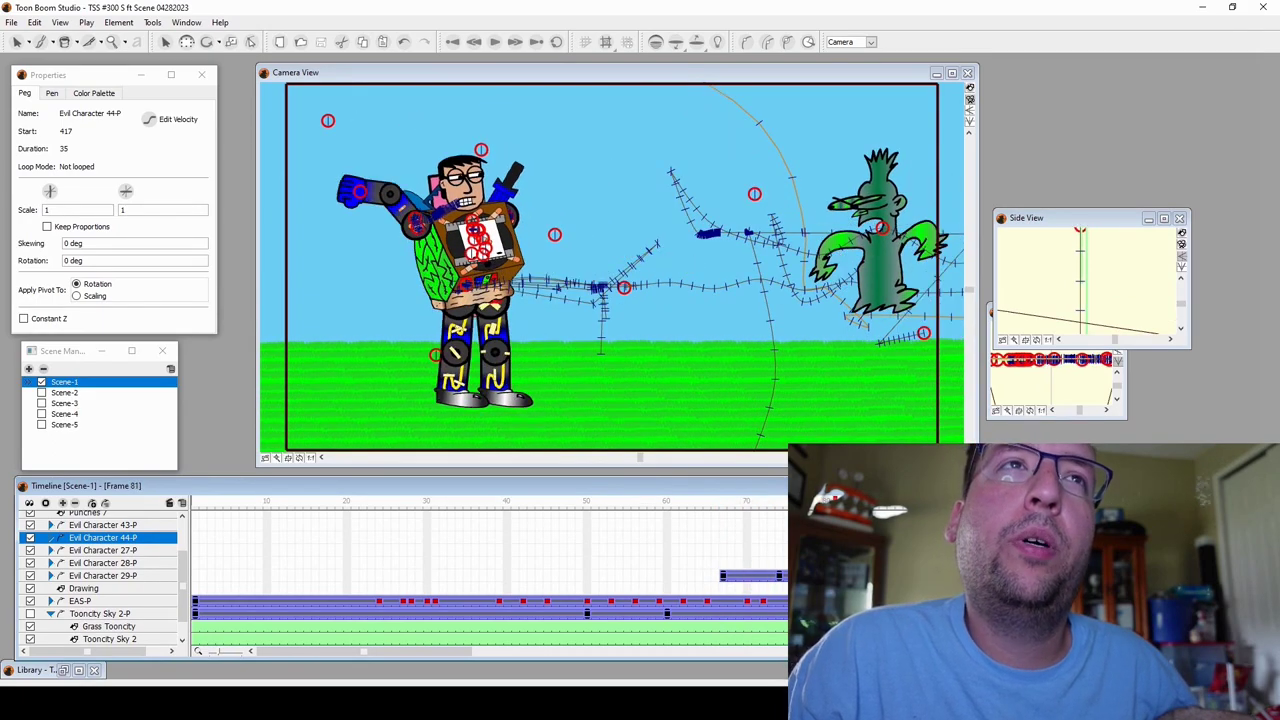
key("period")
key("period")
key("period")
key("period")
key("period")
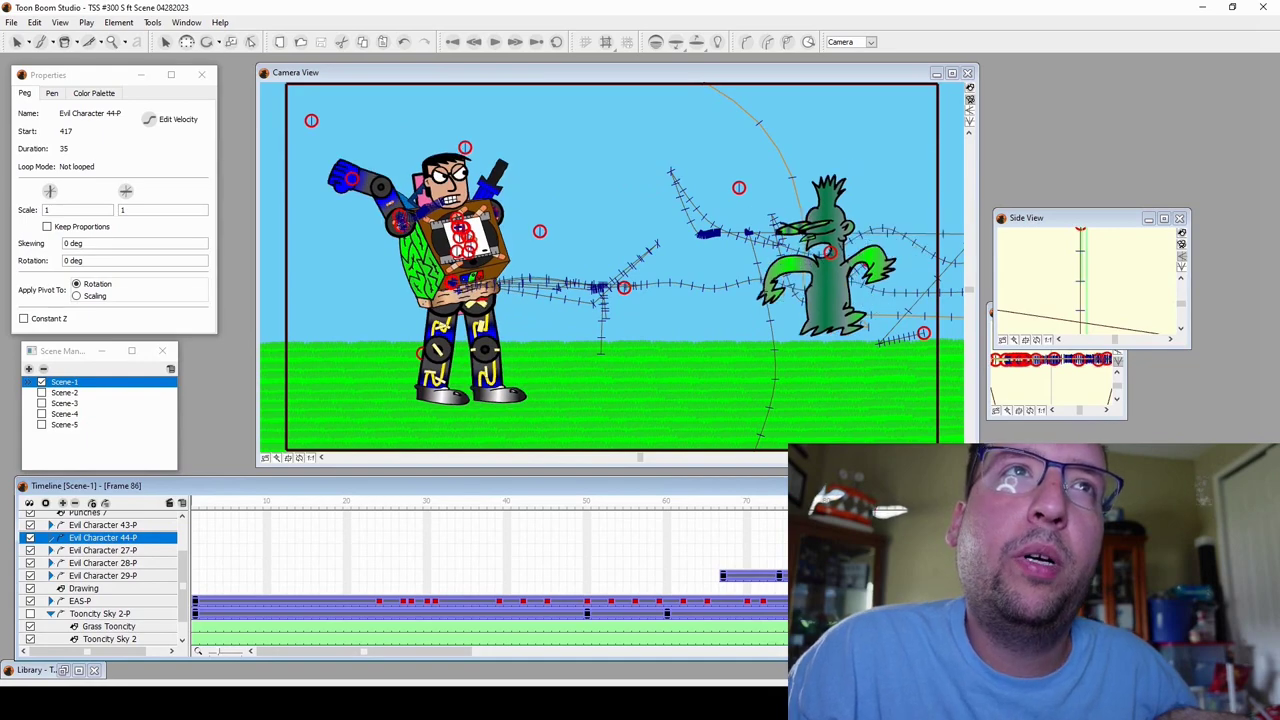
Step: Examine the close-up of the punch on the green monster from frame 99 to frame 113
left_click_drag(923, 501, 979, 501)
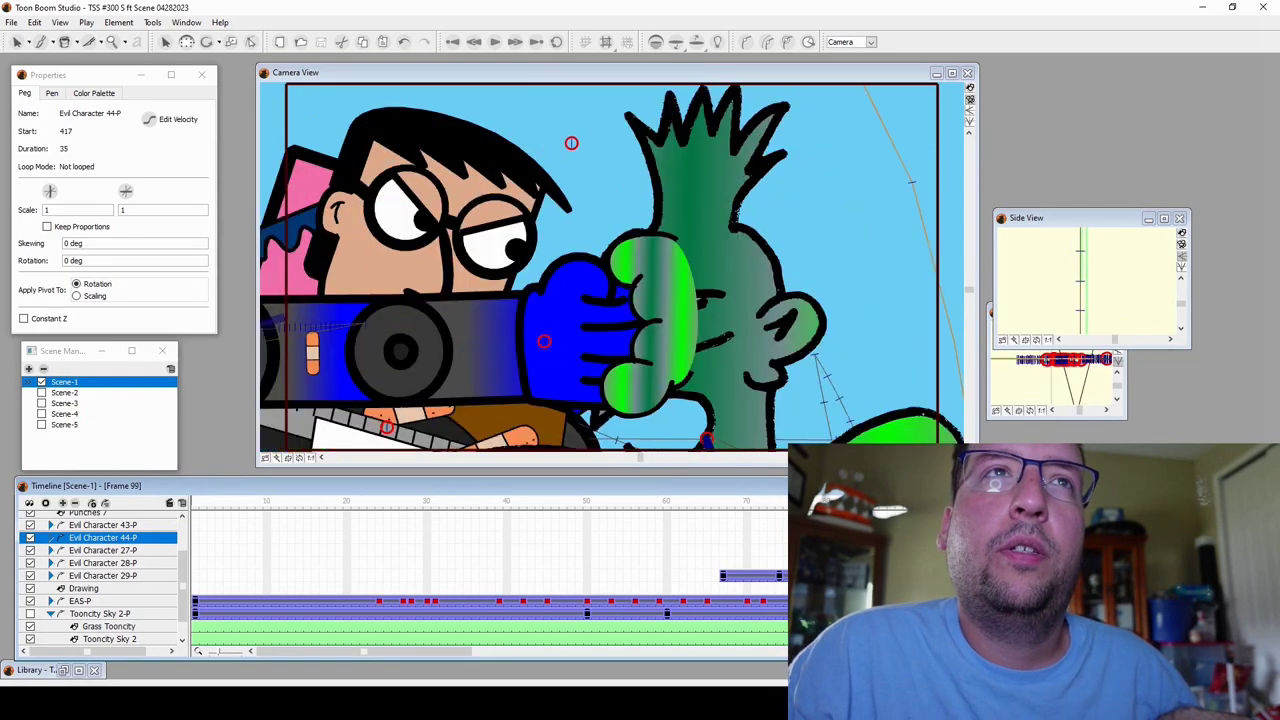
left_click(867, 501)
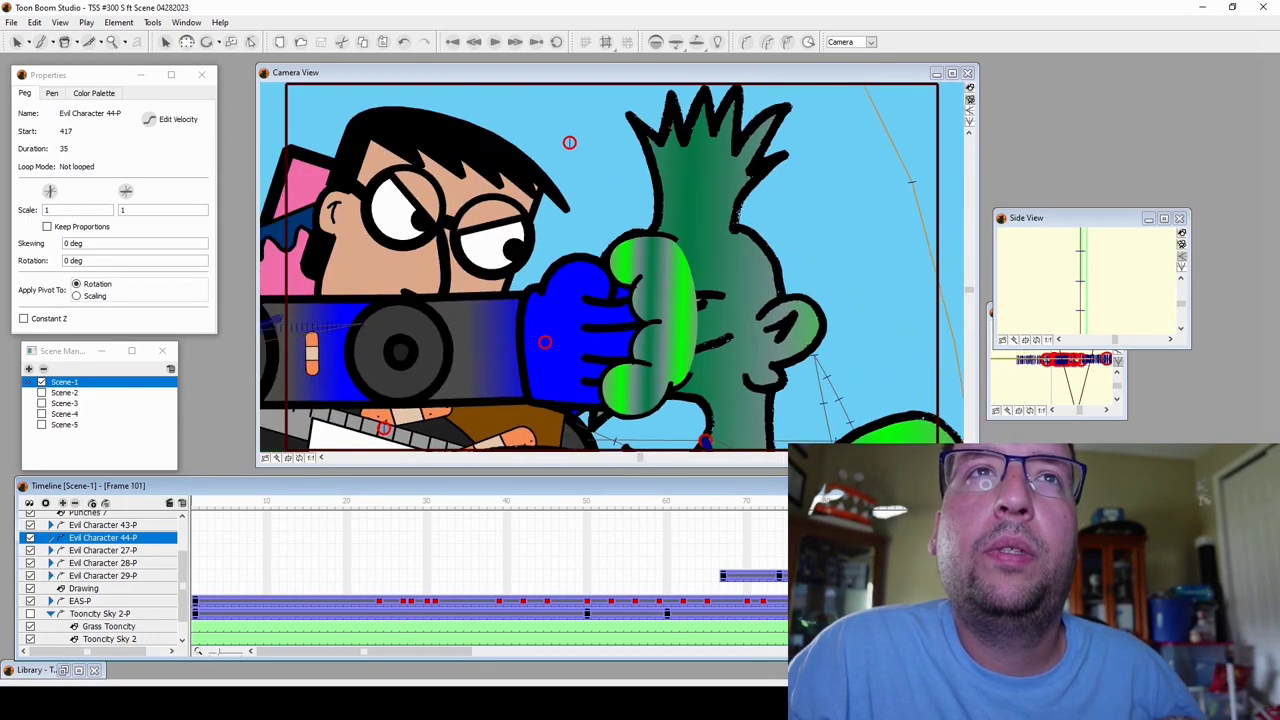
key("period")
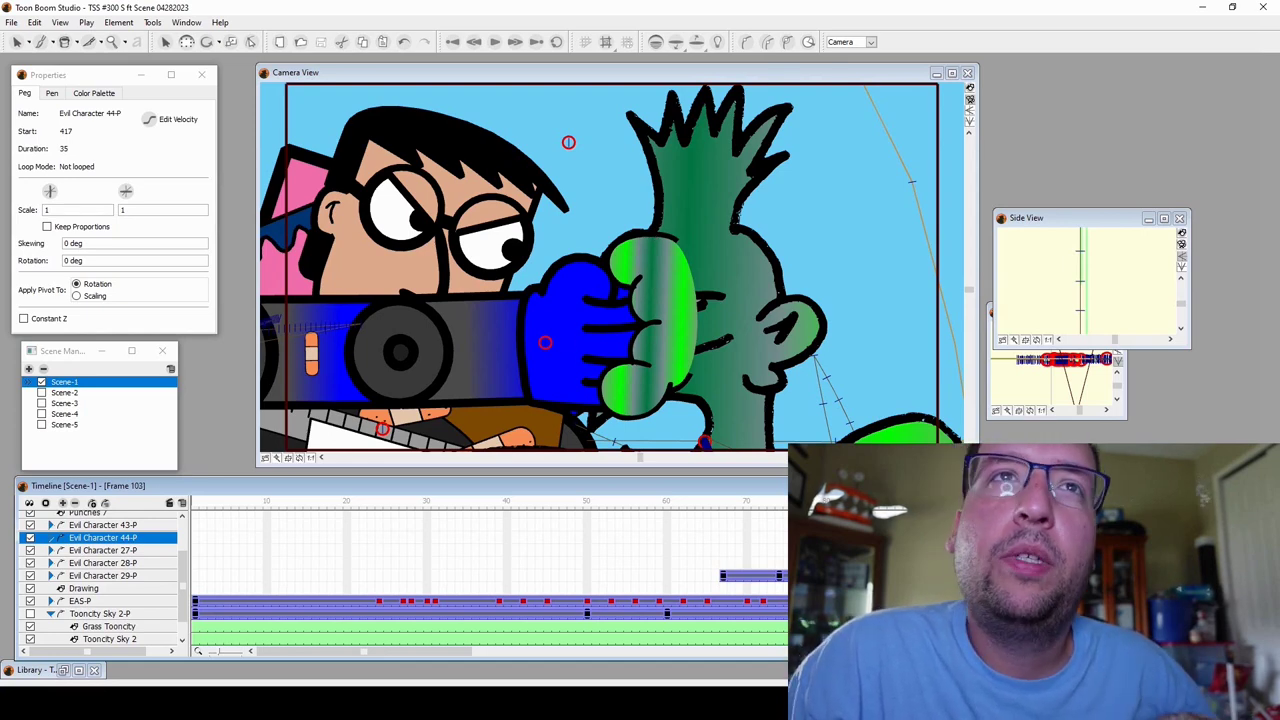
key("period")
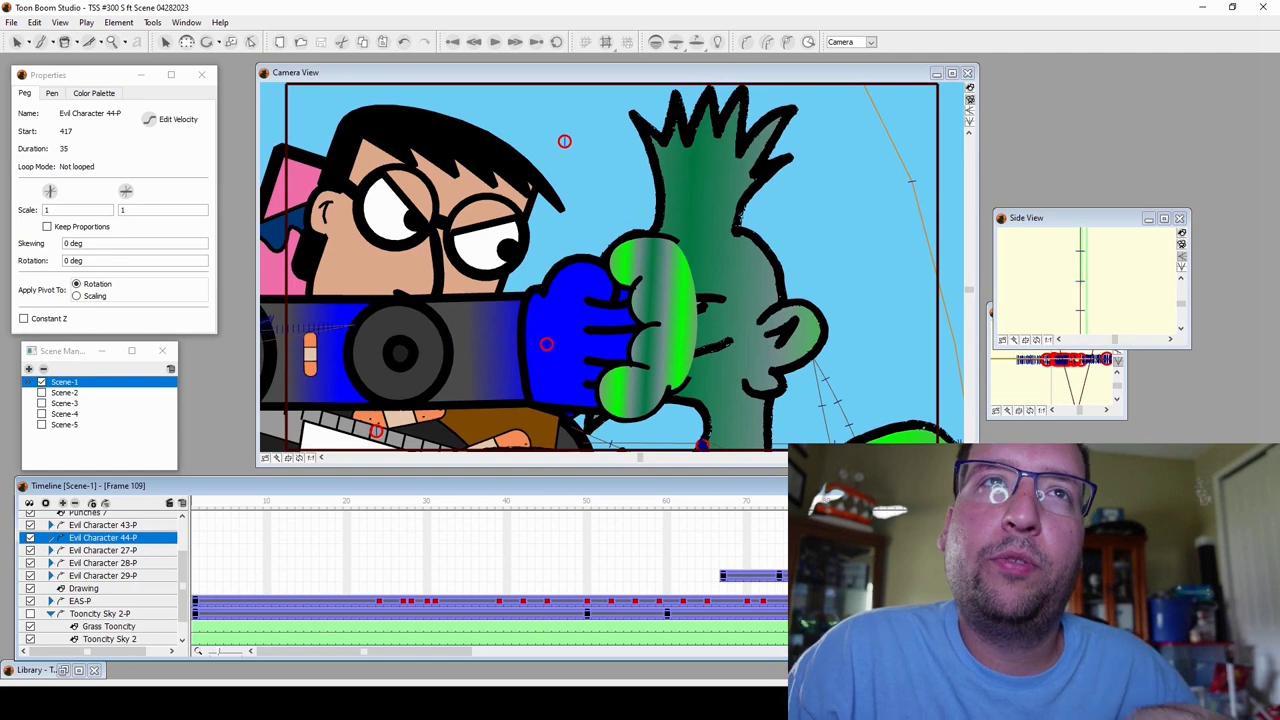
key("period")
key("period")
key("period")
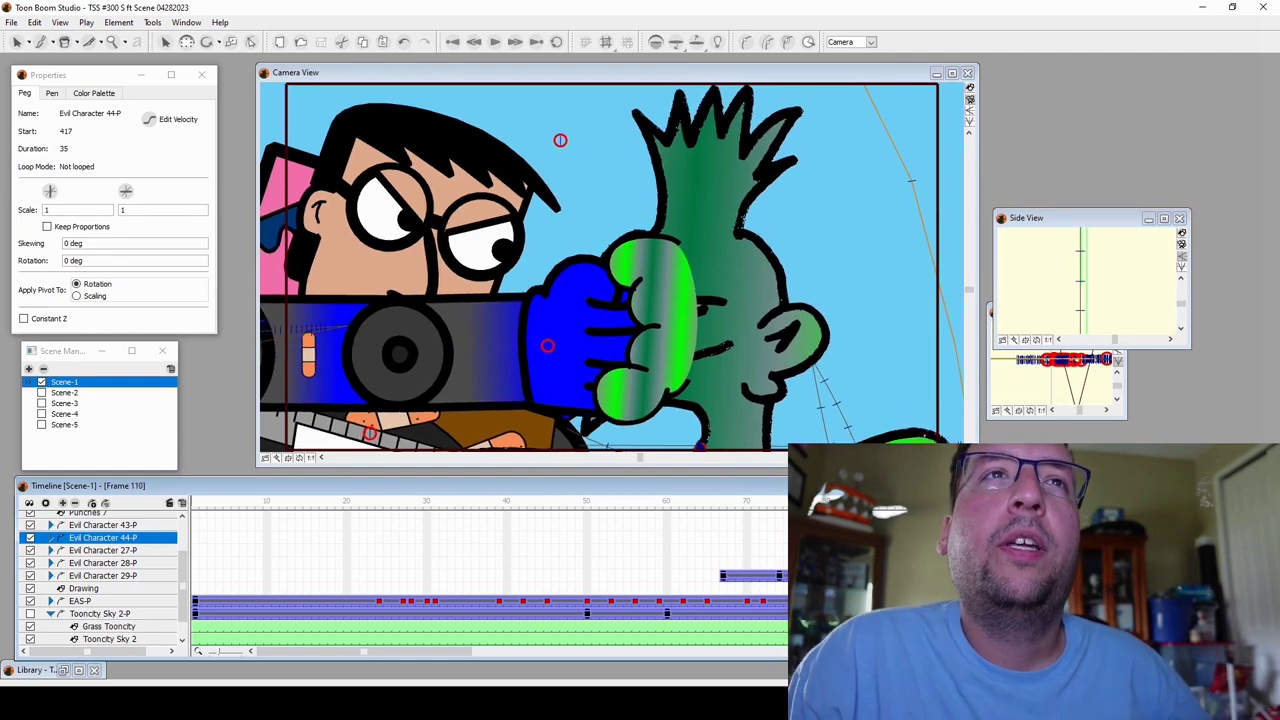
key("period")
key("period")
key("period")
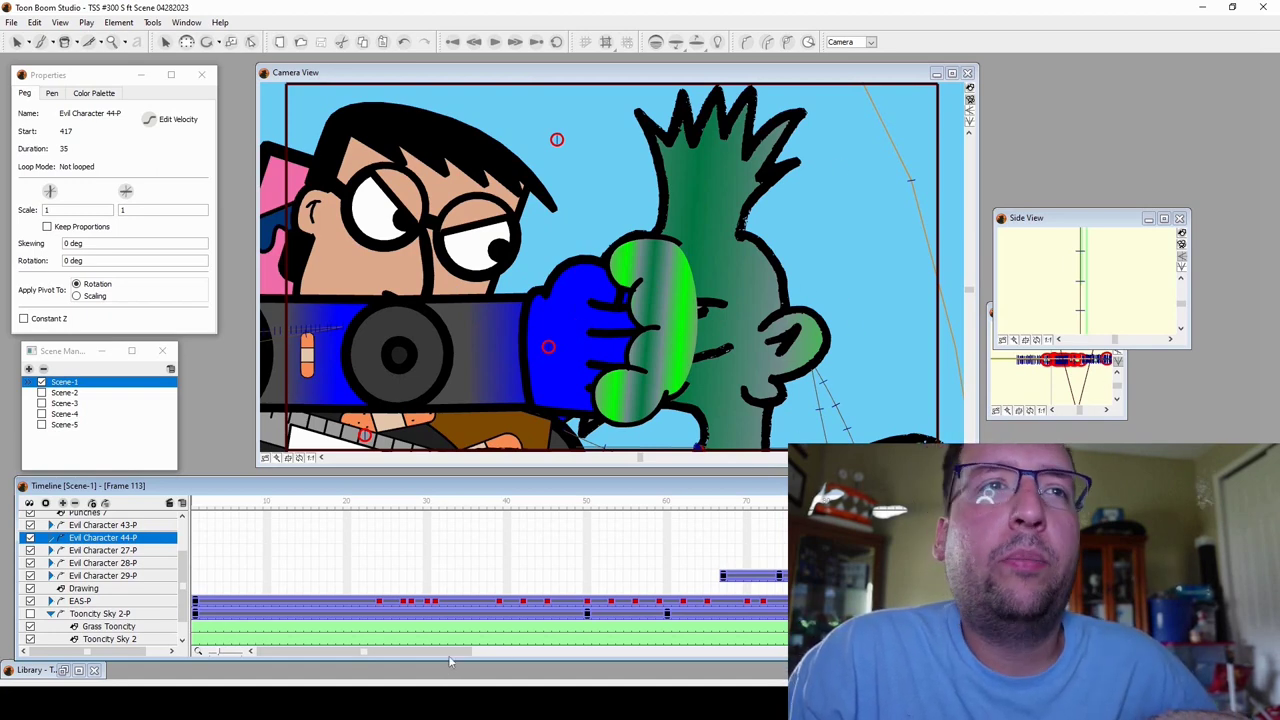
Step: Scrub from frame 113 to frame 160 to review the end of the green monster's fight
left_click_drag(450, 652, 554, 652)
left_click(587, 503)
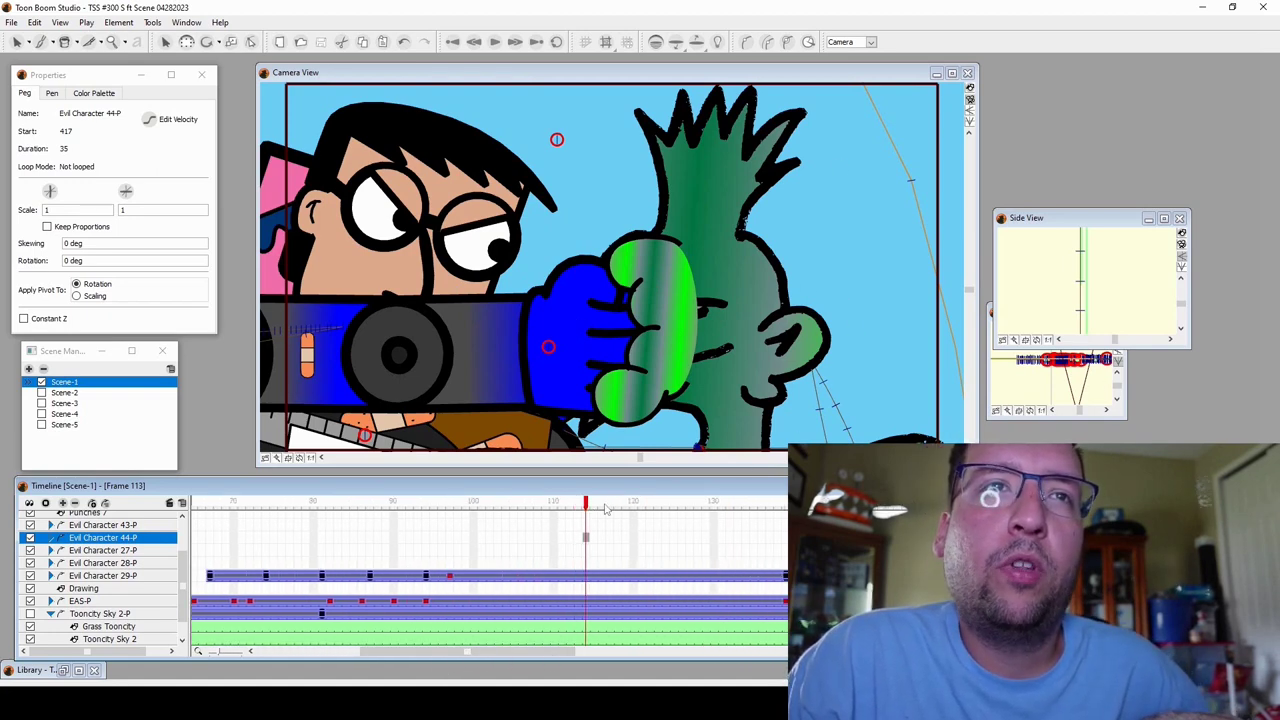
left_click(683, 504)
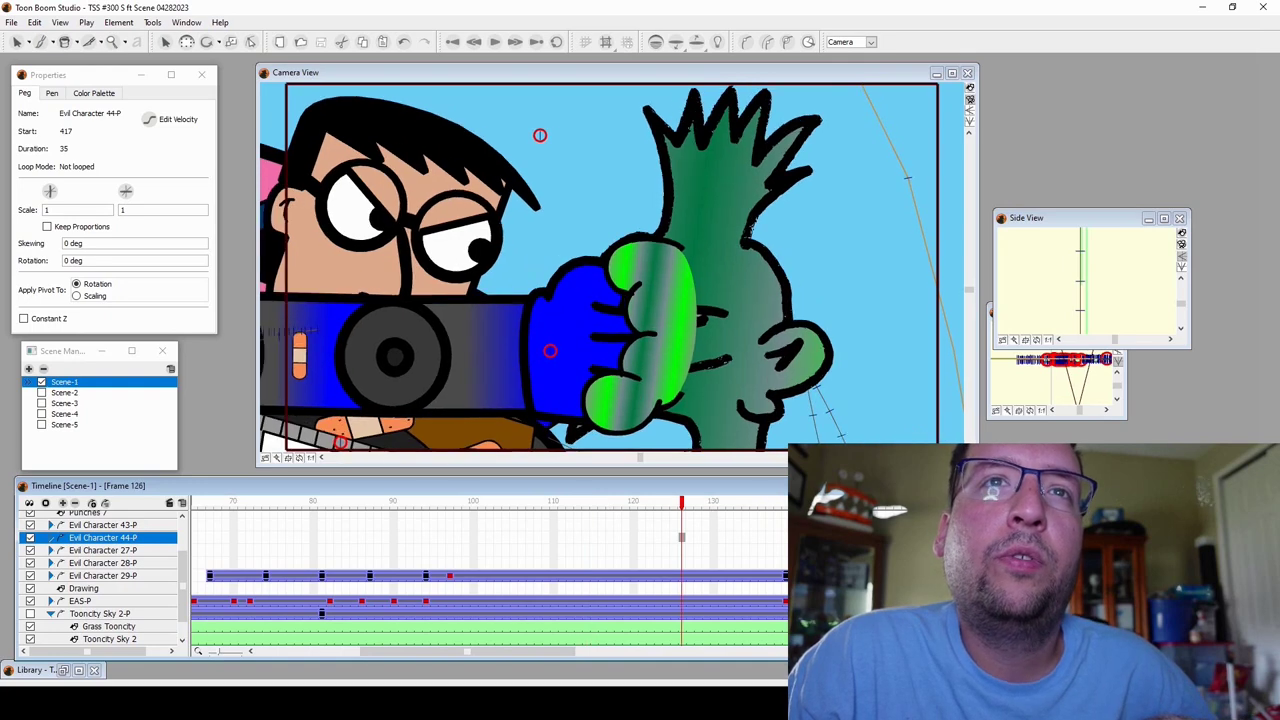
left_click(818, 504)
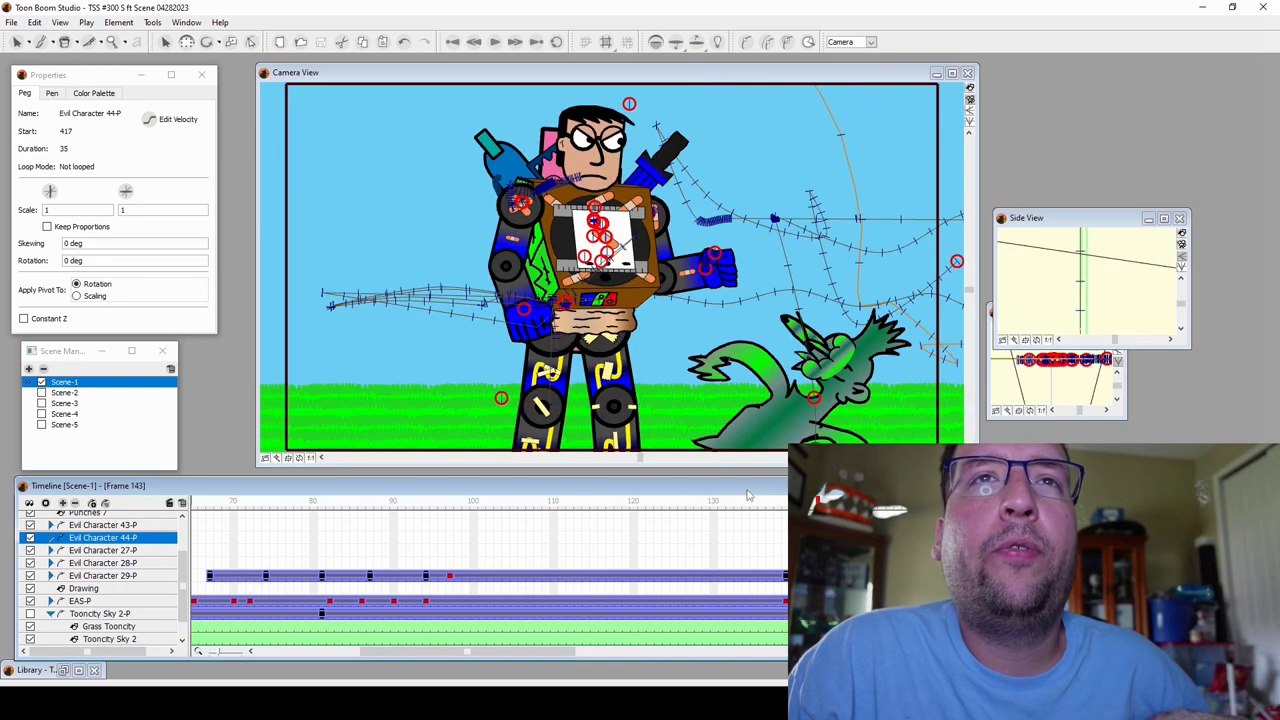
left_click(713, 501)
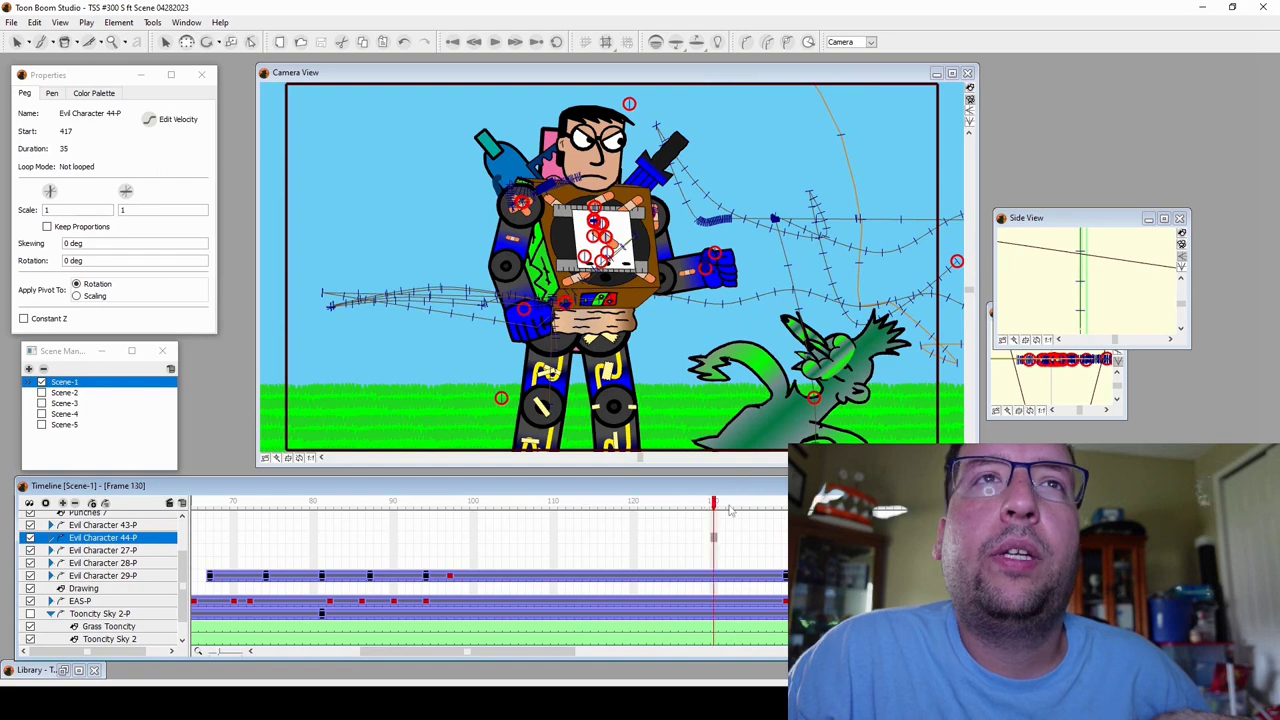
left_click(793, 502)
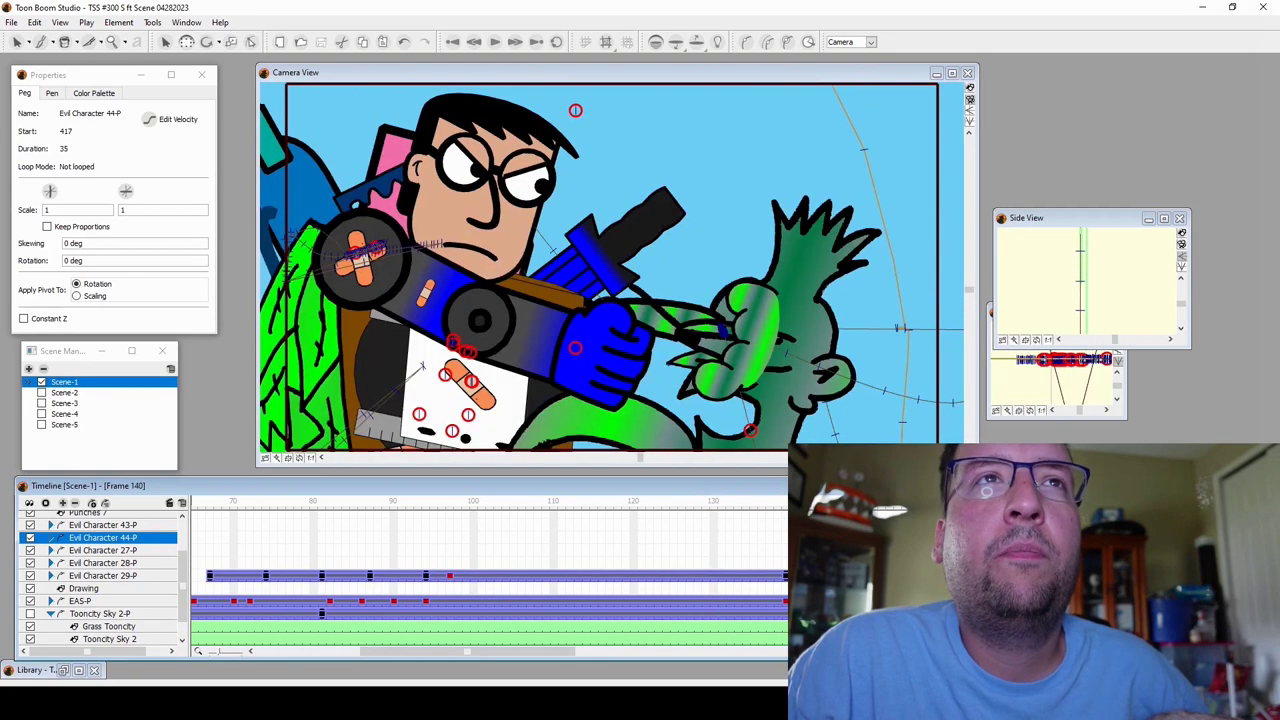
left_click(897, 502)
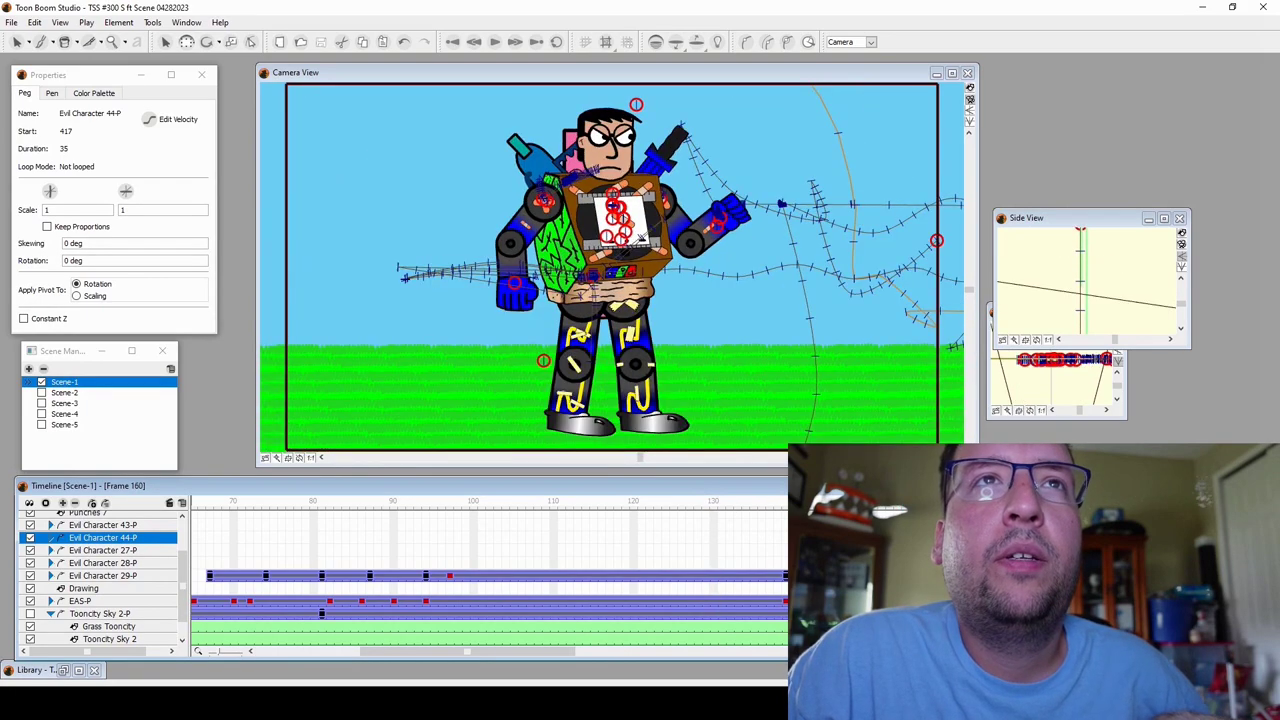
Step: Scrub from frame 160 to frame 227 to review the fight with the grey monster and its uppercut close-up
left_click(1137, 502)
left_click(1161, 502)
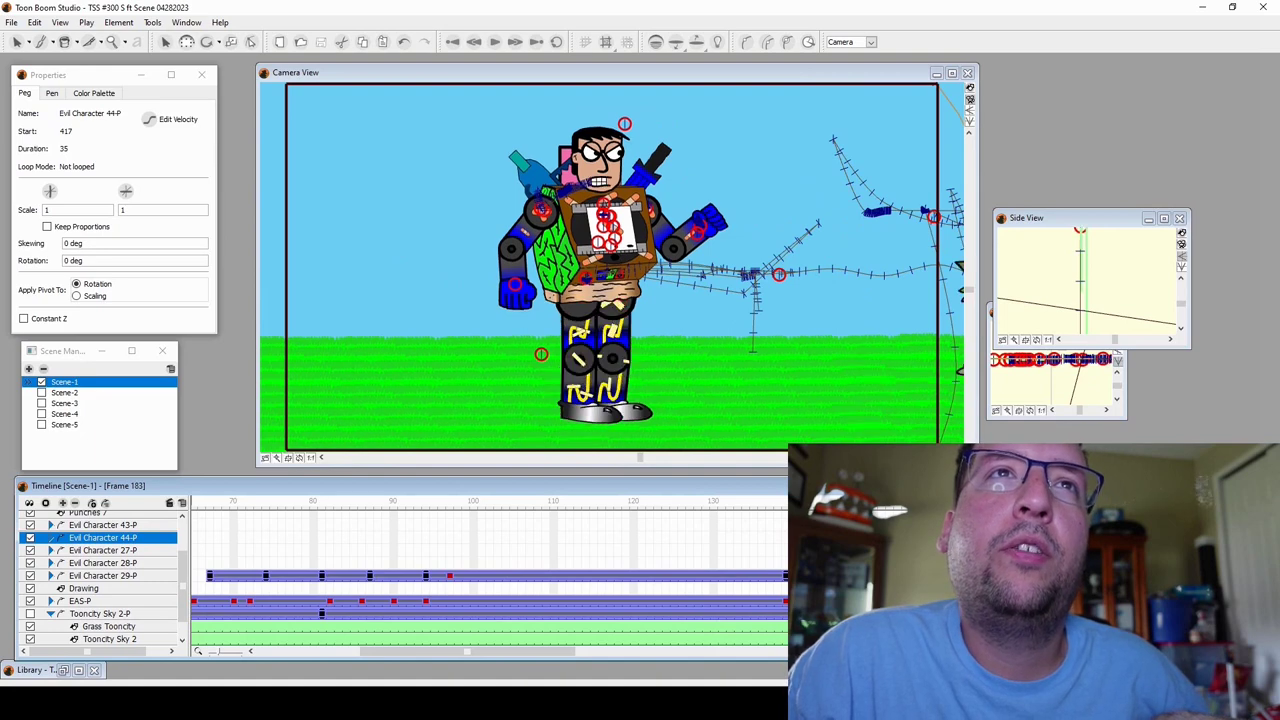
left_click(1193, 502)
left_click_drag(1193, 502, 1278, 502)
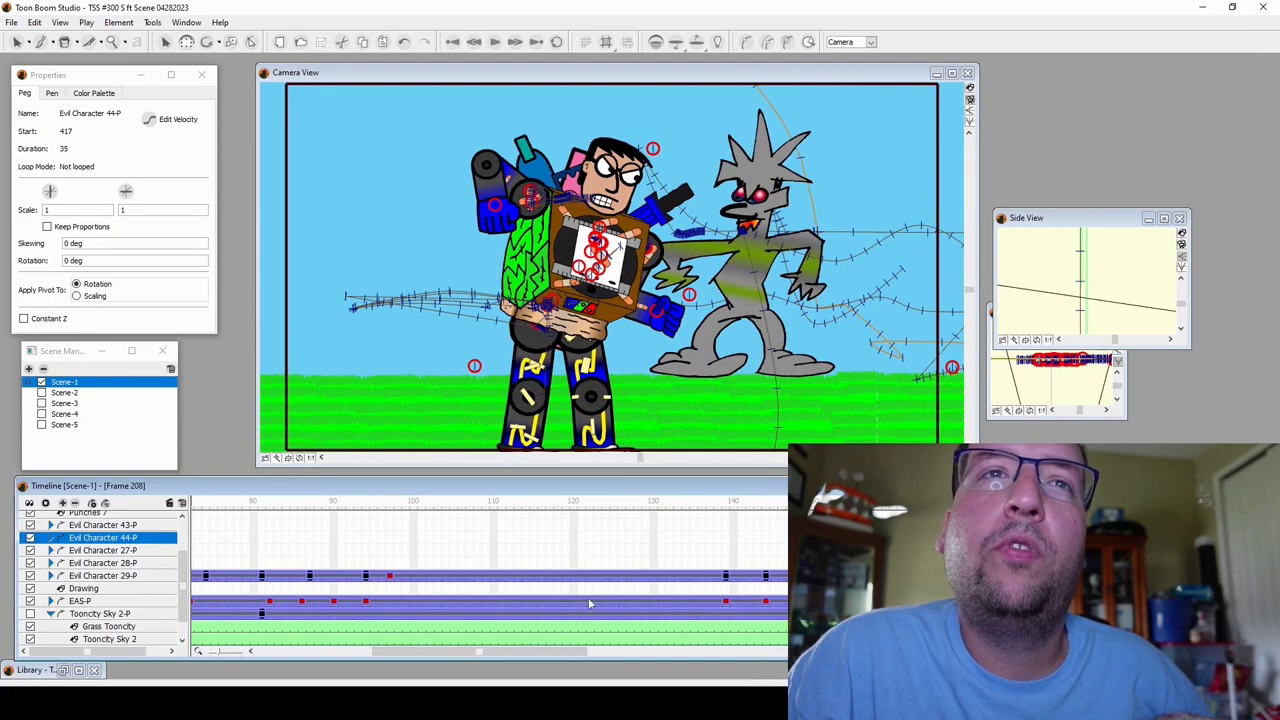
left_click_drag(563, 652, 685, 652)
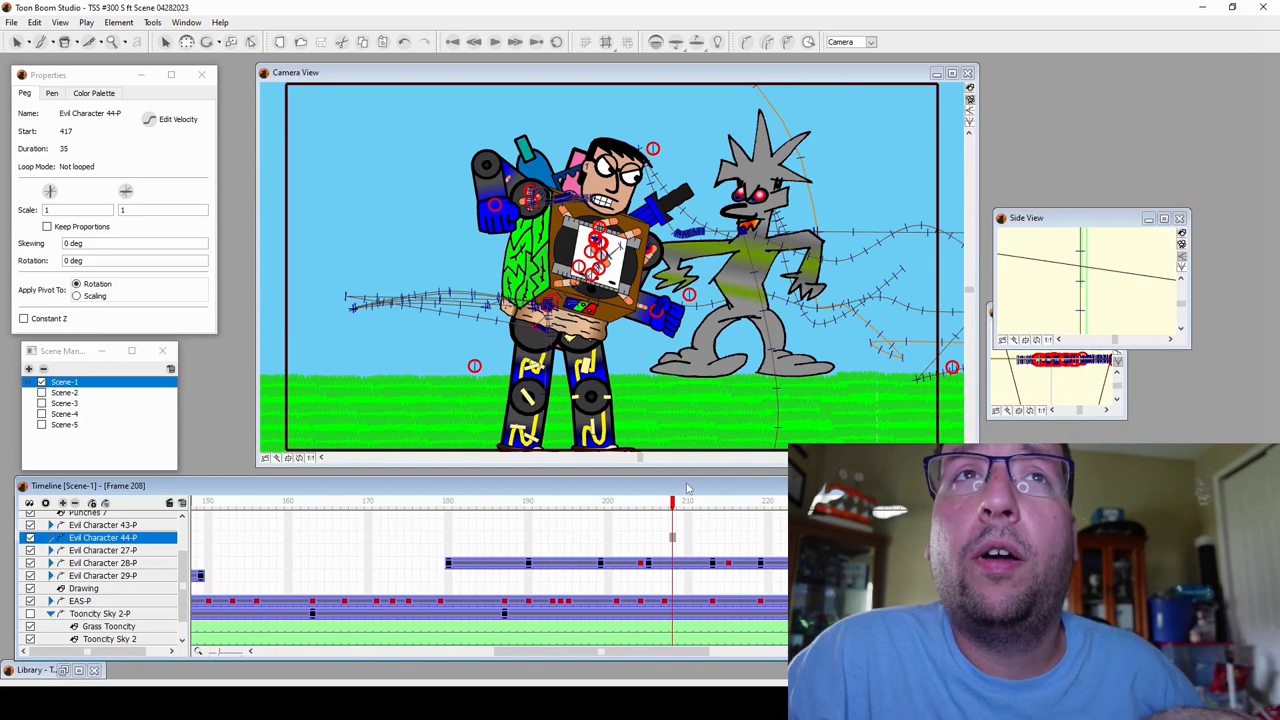
left_click_drag(673, 503, 824, 503)
key("Return")
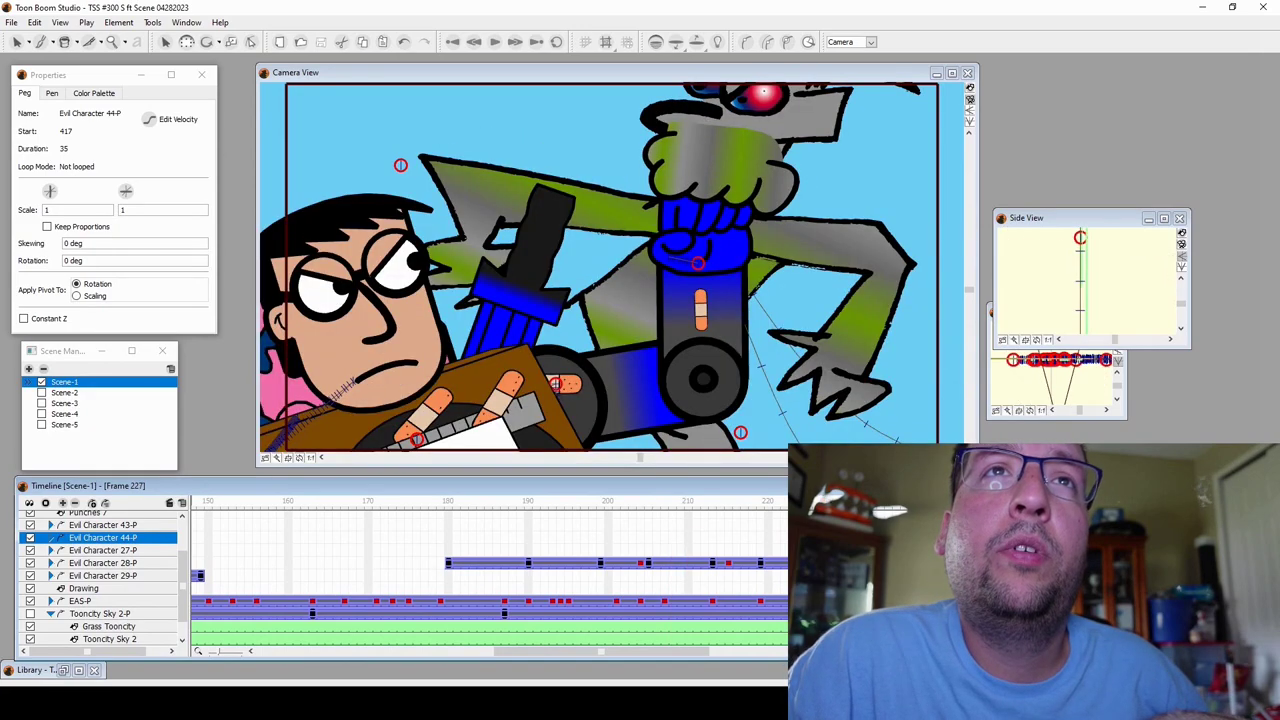
Step: Scrub from frame 227 to frame 333 to review the end of the grey monster's fight and the tentacled monster's entrance
left_click_drag(848, 503, 936, 503)
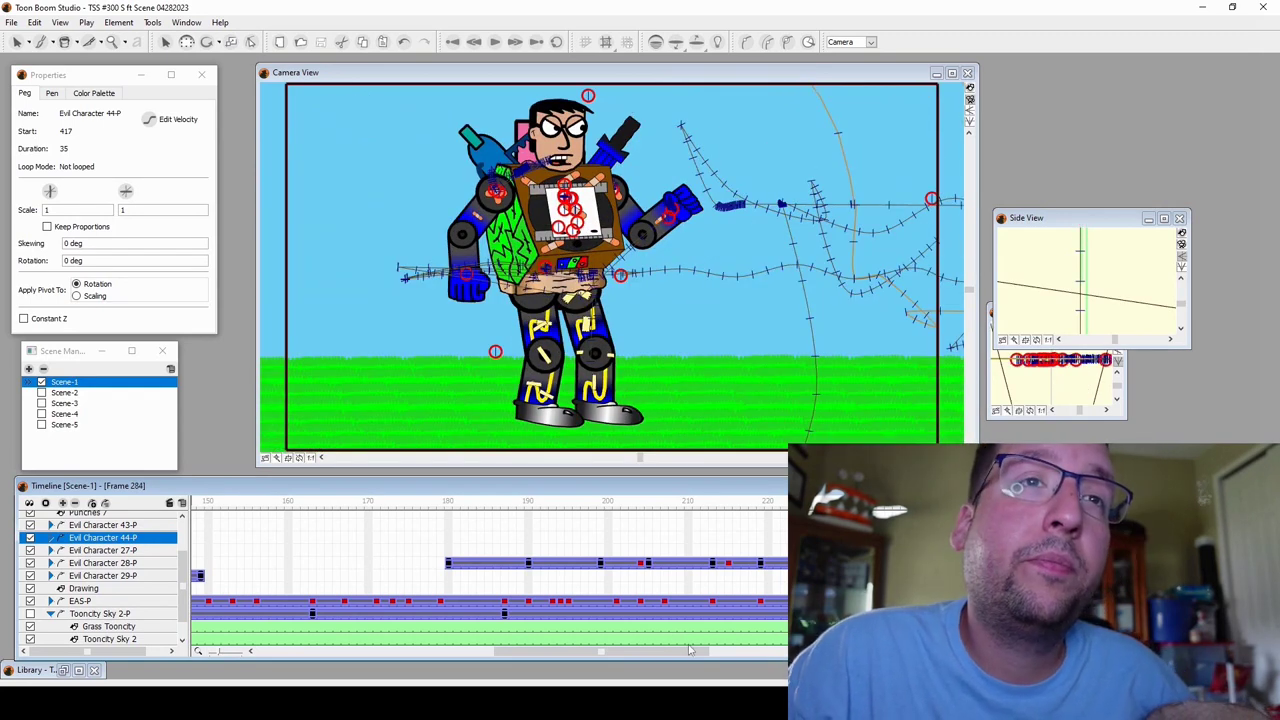
left_click_drag(685, 656, 814, 656)
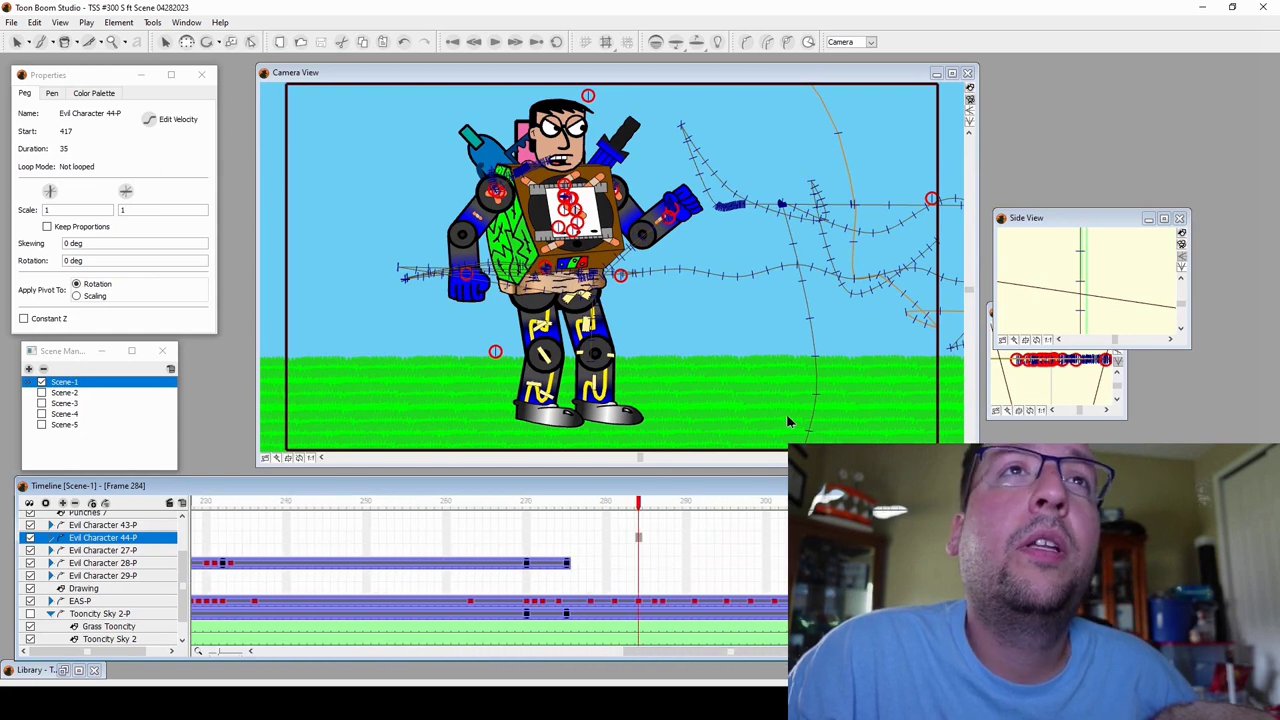
left_click(660, 502)
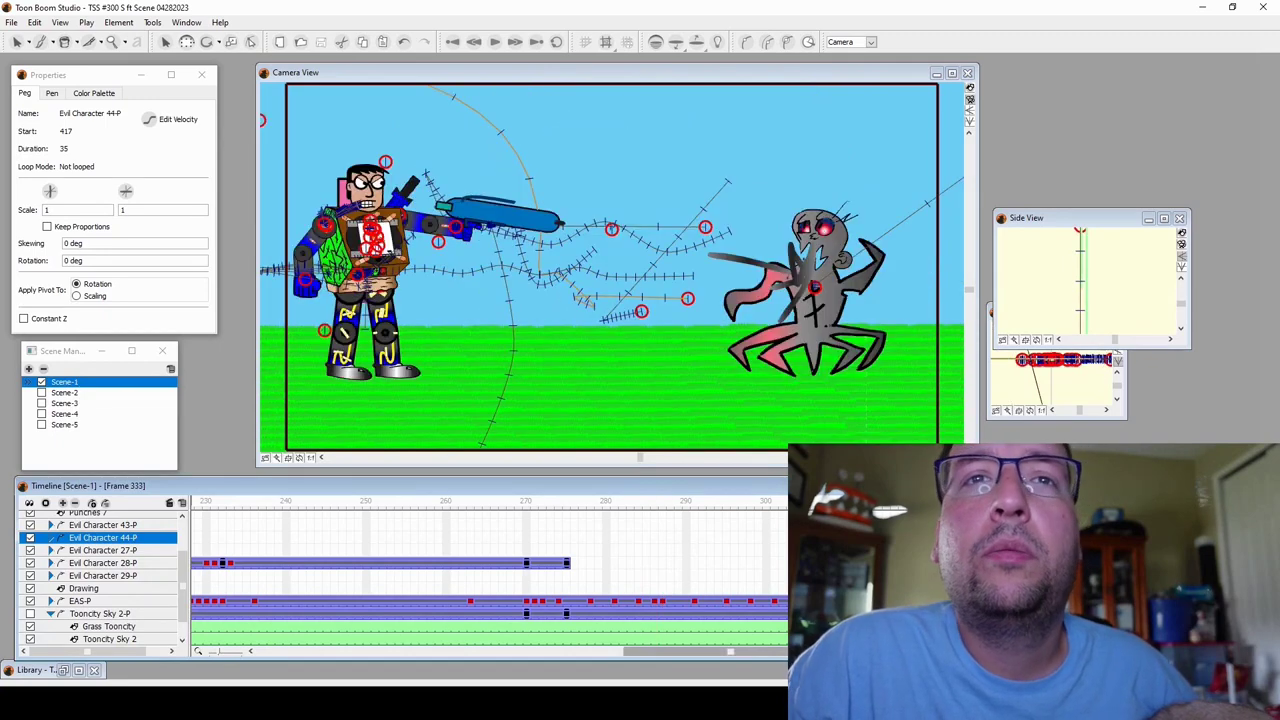
Step: Examine the tentacled monster's attack on the robot's blue weapon between frames 328 and 342
left_click_drag(797, 651, 806, 651)
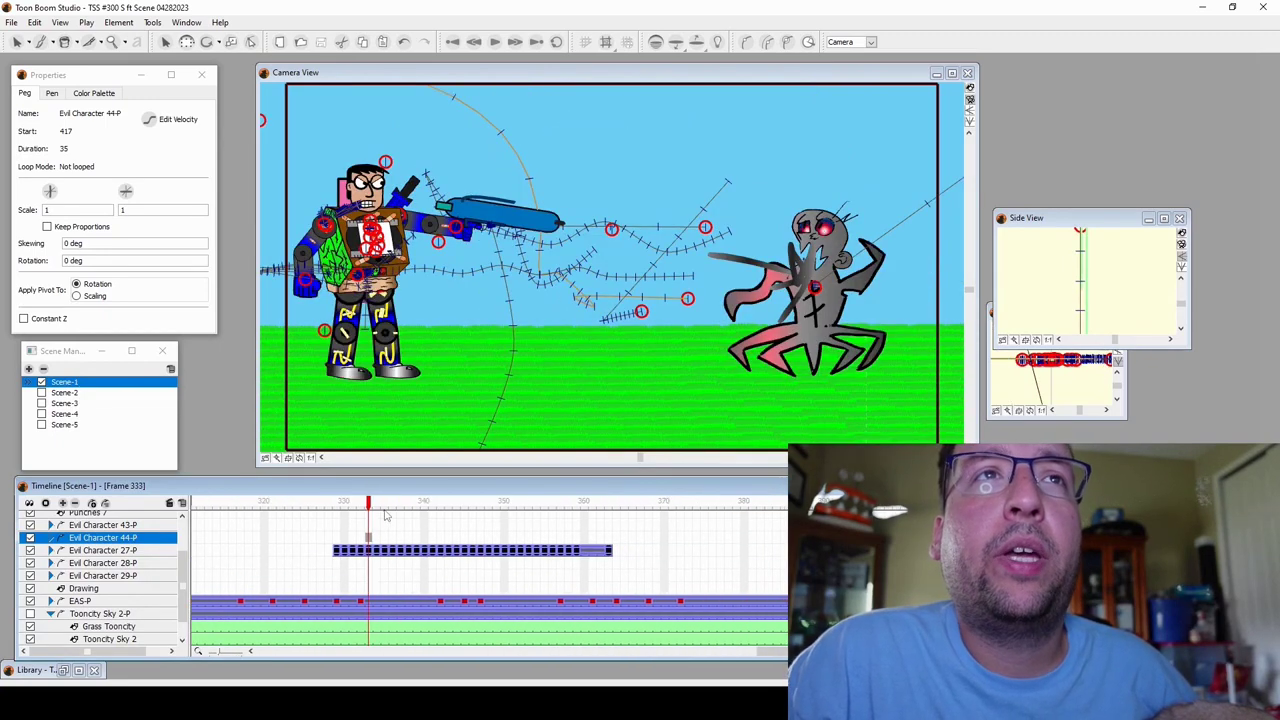
left_click(330, 506)
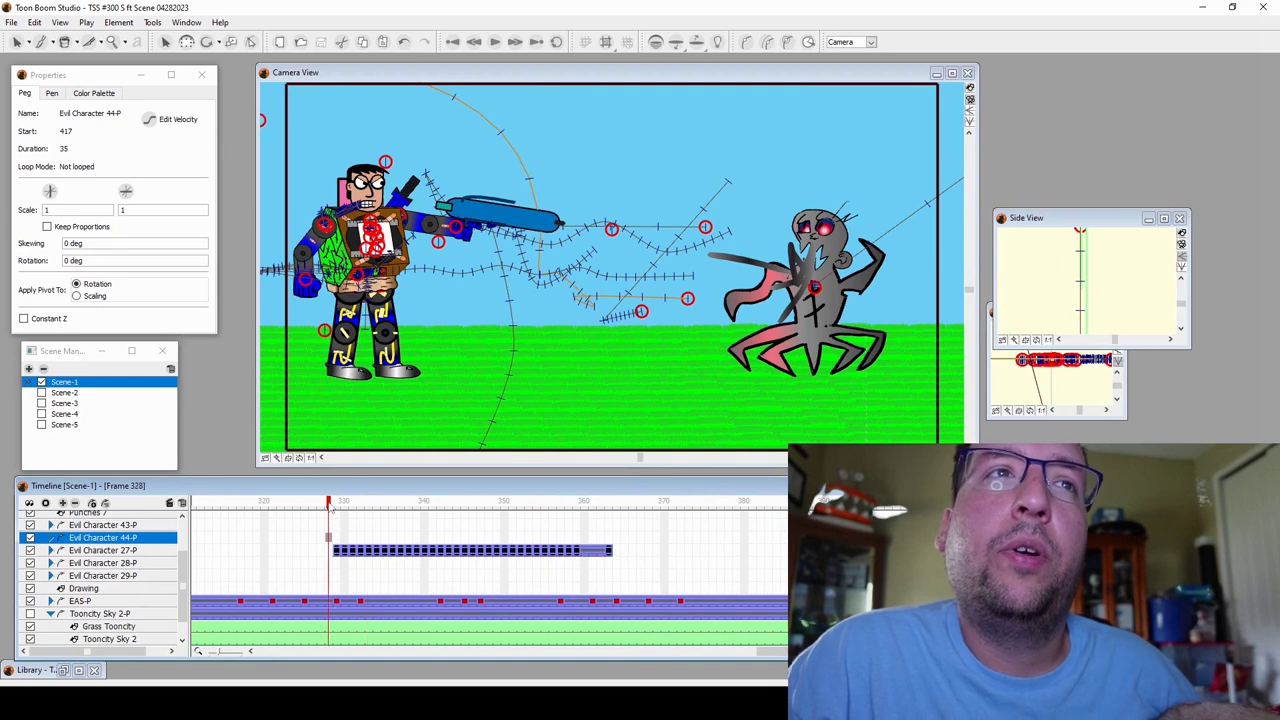
left_click(376, 506)
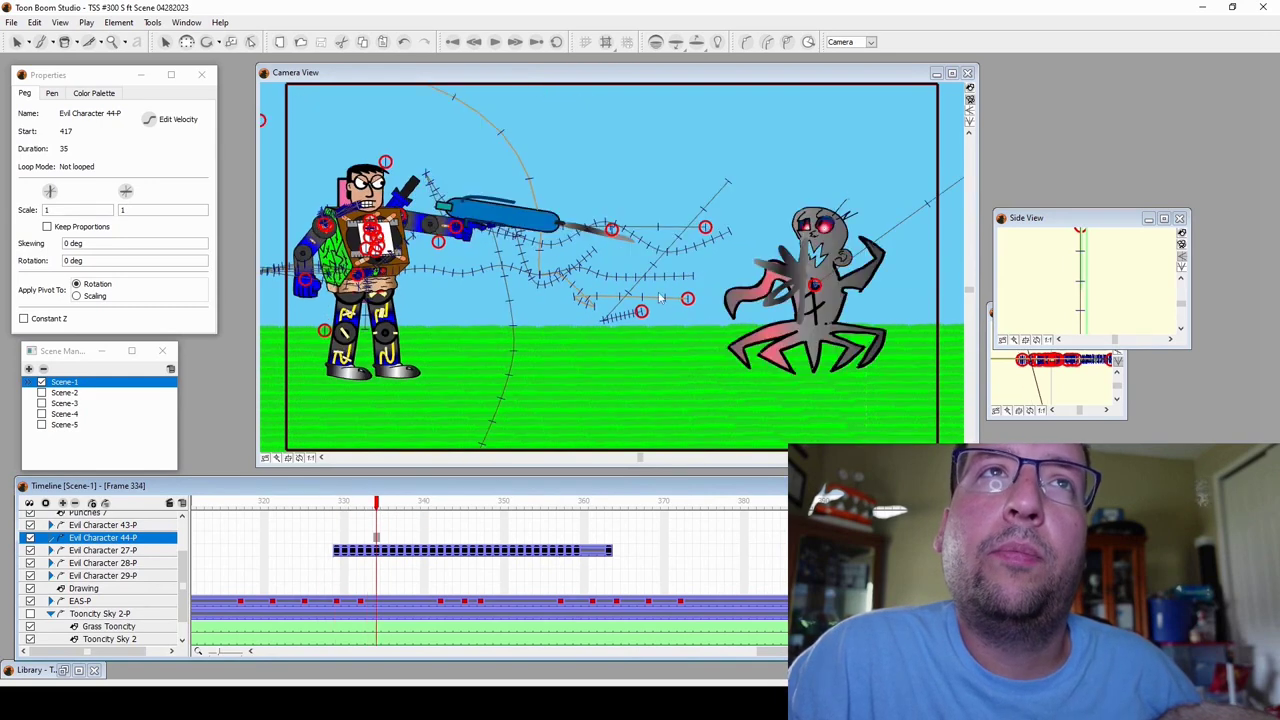
left_click(408, 506)
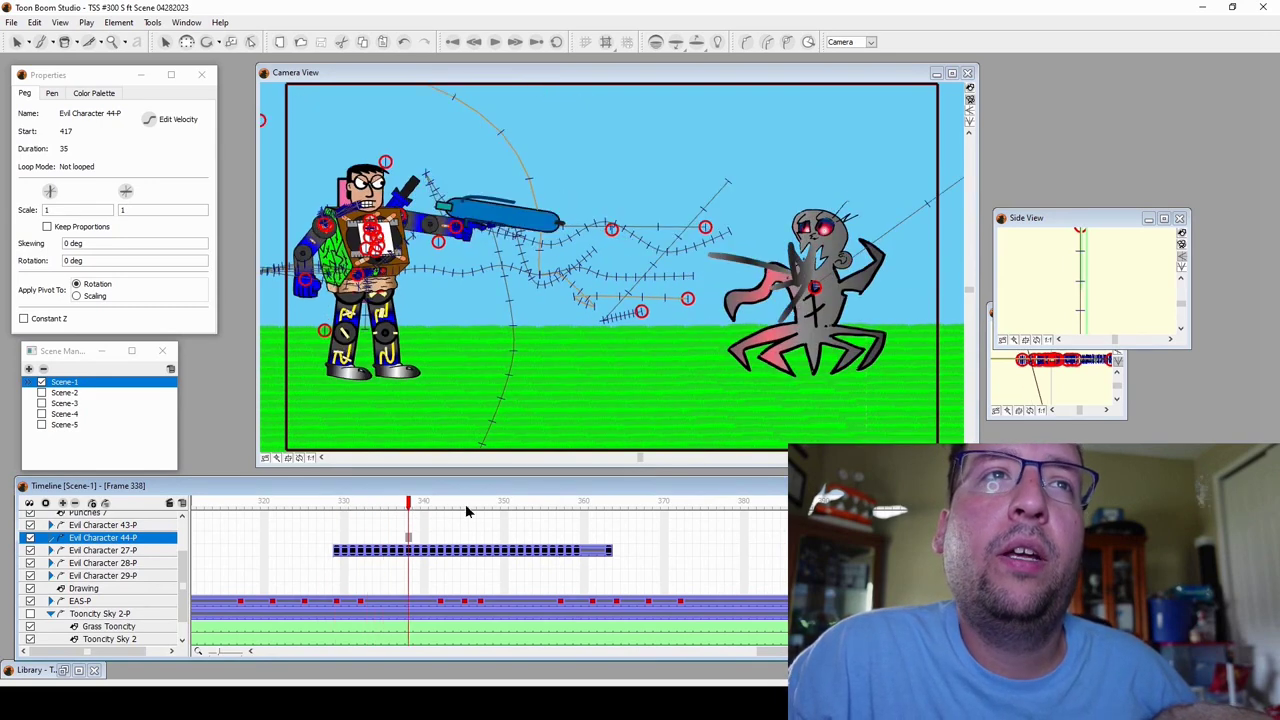
key("period")
key("period")
key("period")
key("period")
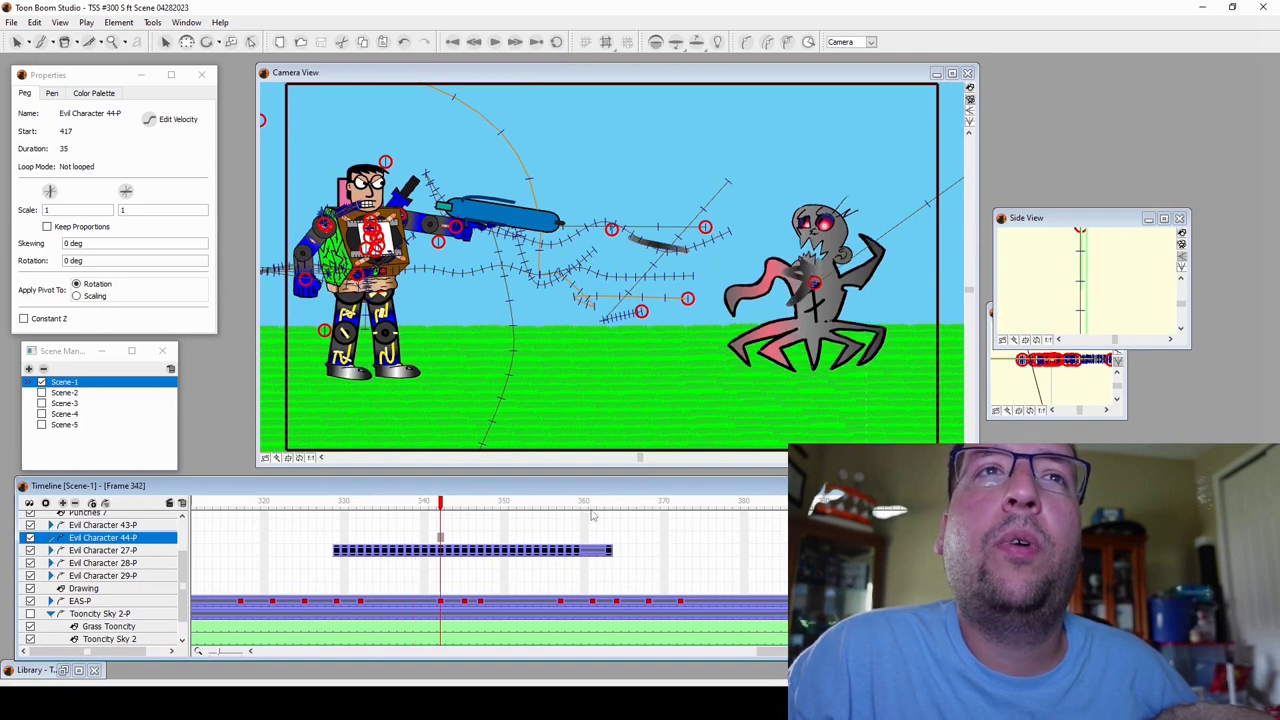
Step: Scrub from frame 342 to frame 402 to review the tentacled monster's exit and the robot stowing its blue weapon
left_click(598, 510)
key("period")
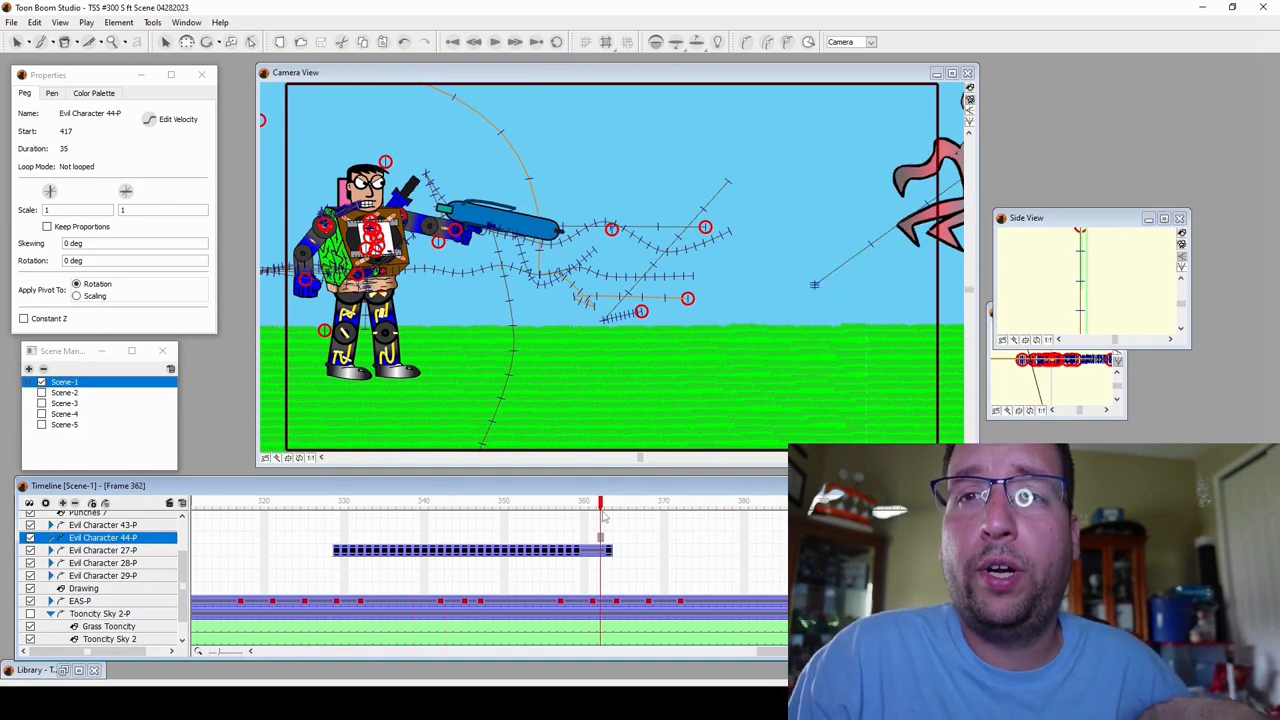
left_click_drag(612, 514, 640, 540)
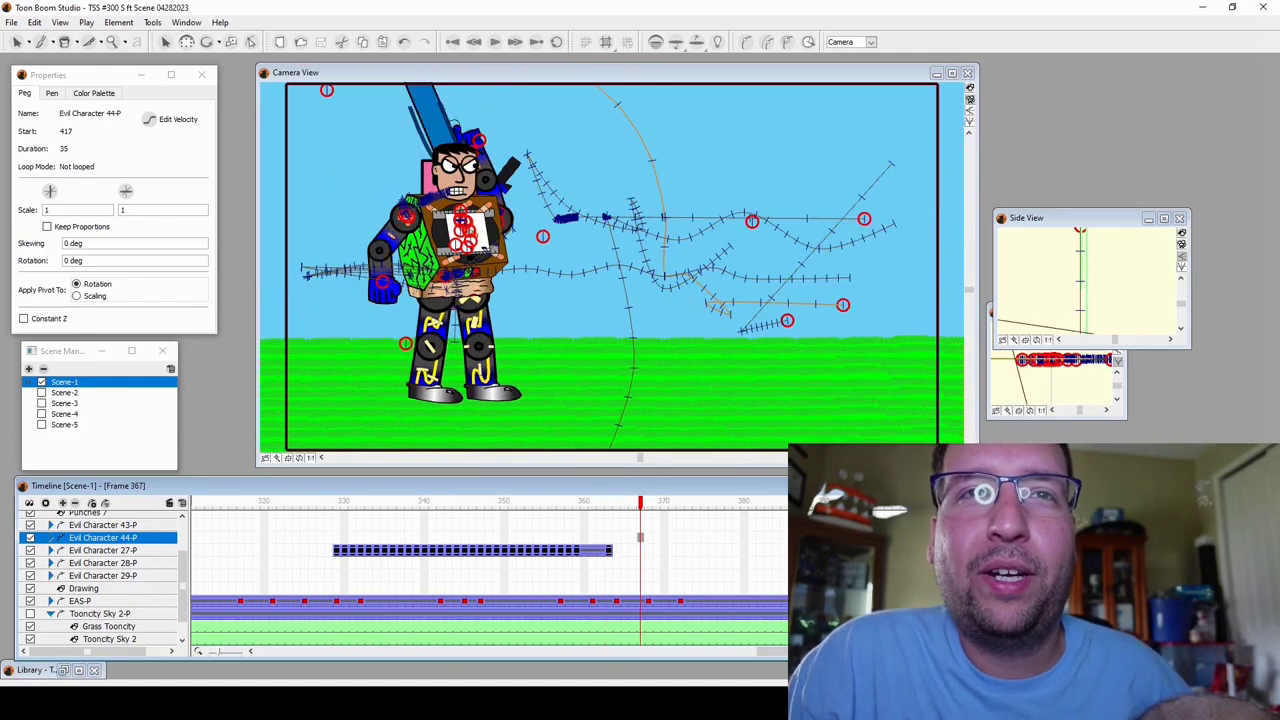
scroll(410, 508, "right", 5)
left_click(411, 508)
left_click(596, 516)
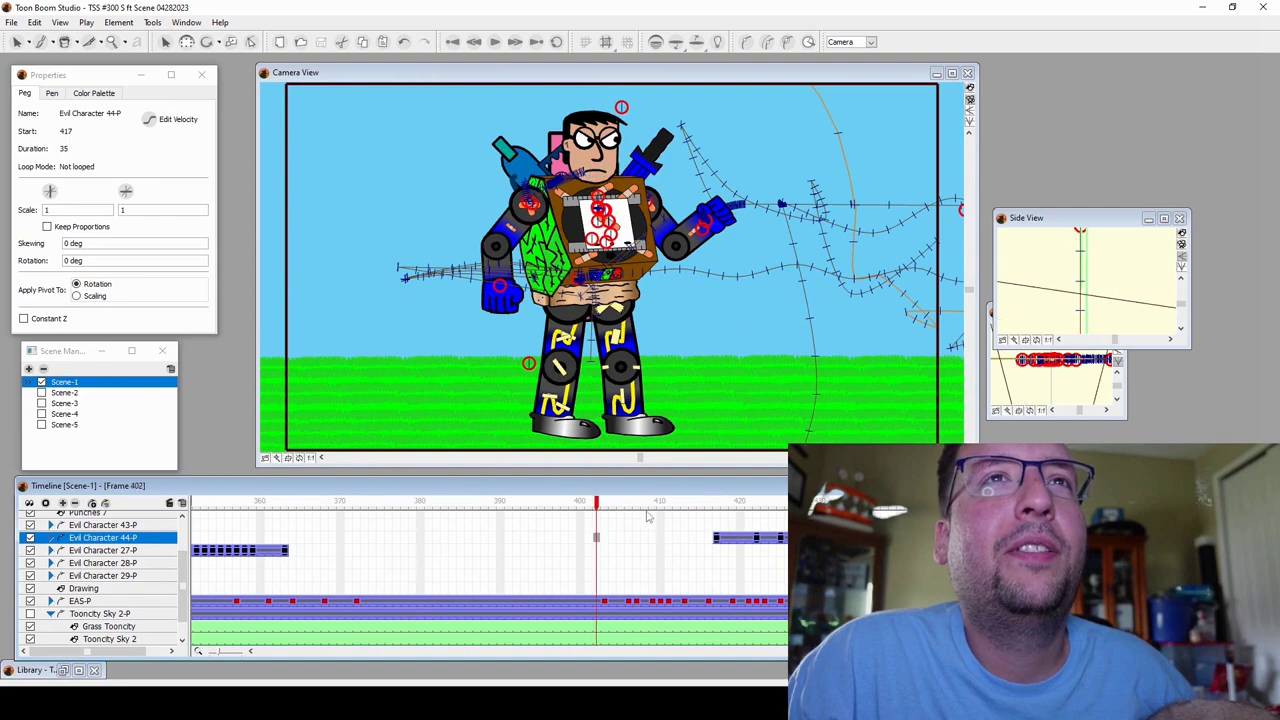
Step: Scrub from frame 402 to frame 426 to review the pencil sword being drawn and the spiky teal monster's entrance
left_click(652, 516)
left_click(700, 518)
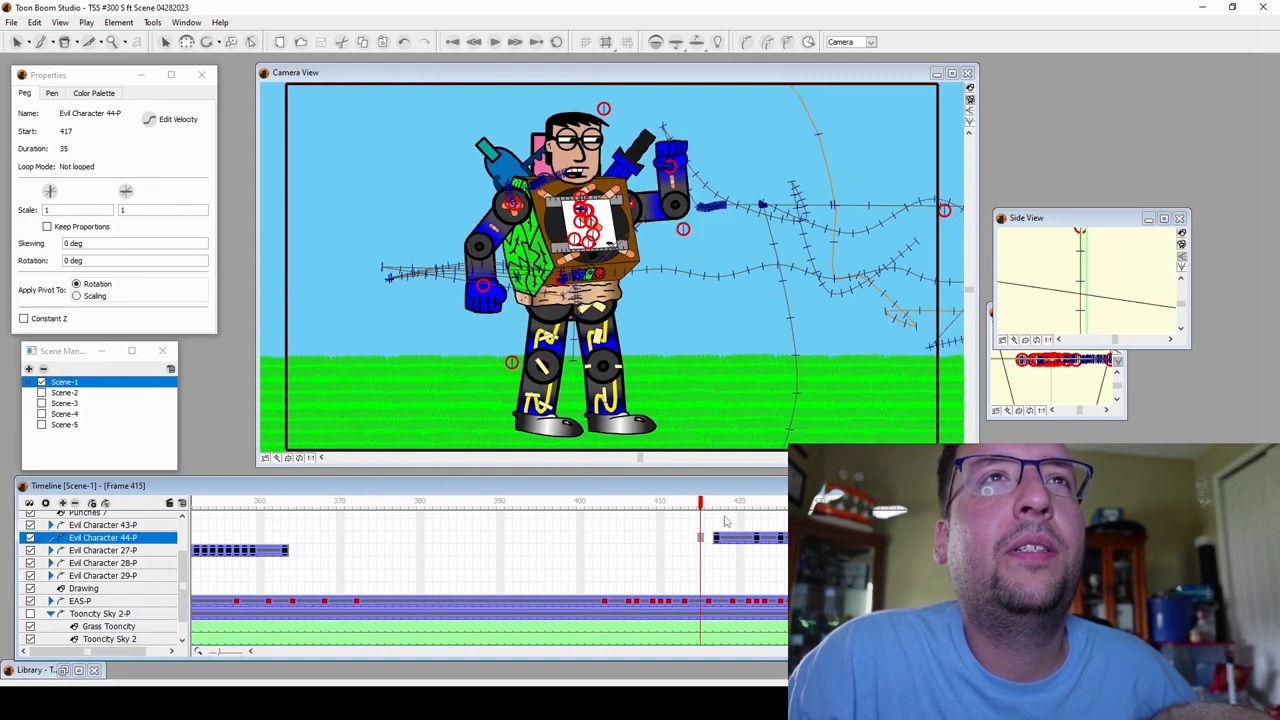
left_click(781, 516)
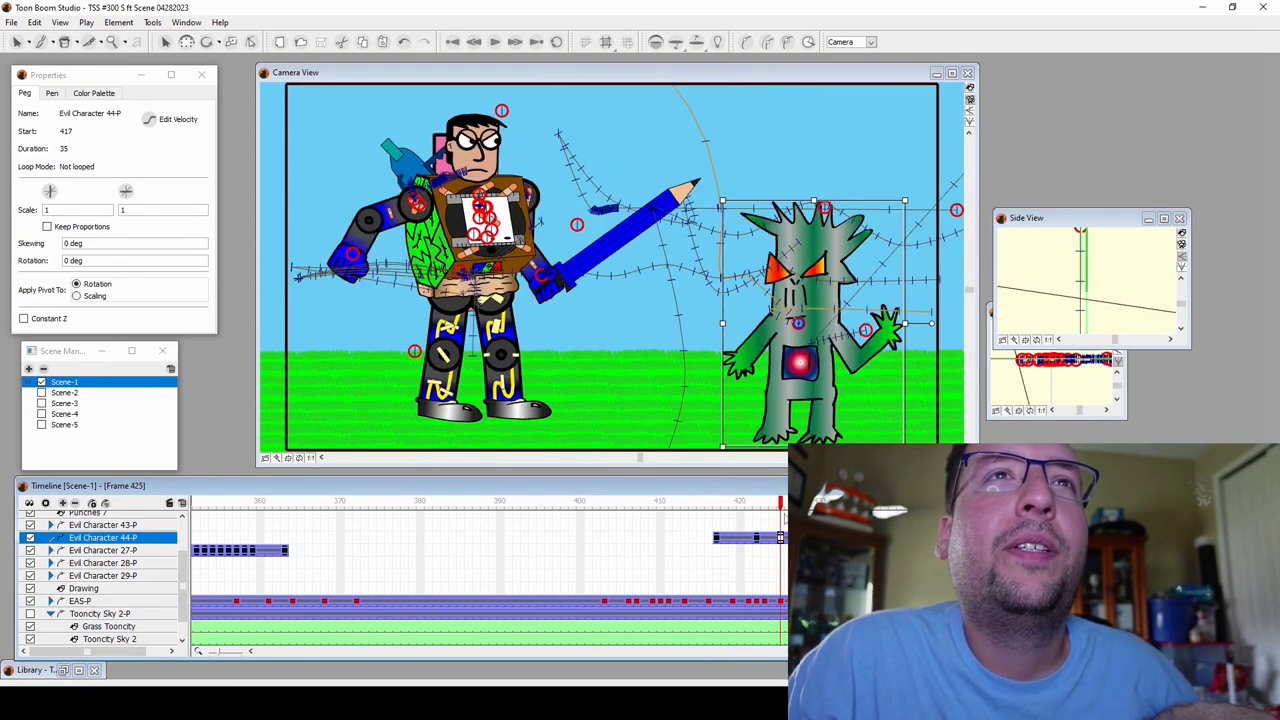
left_click(786, 517)
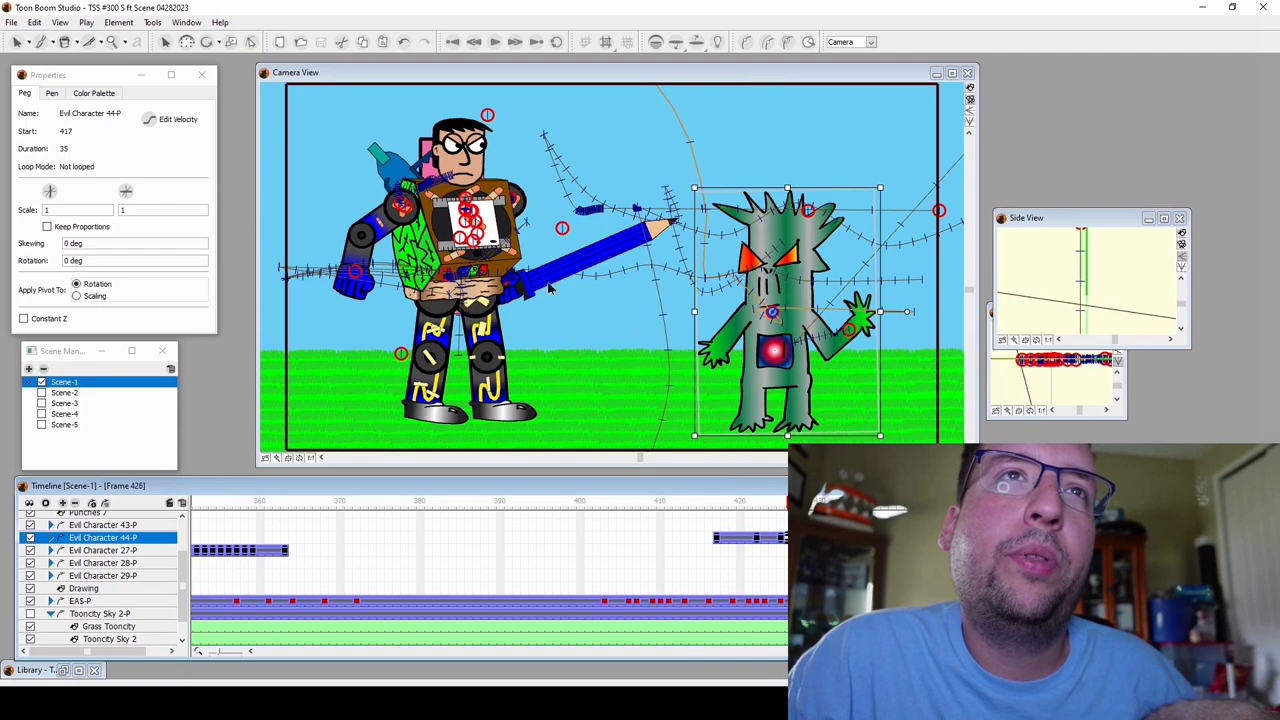
Step: Advance from frame 426 to frame 448 to examine the pencil sword stabbing and lifting the spiky teal monster
left_click_drag(733, 512, 932, 512)
key(".")
key(".")
key(".")
key(".")
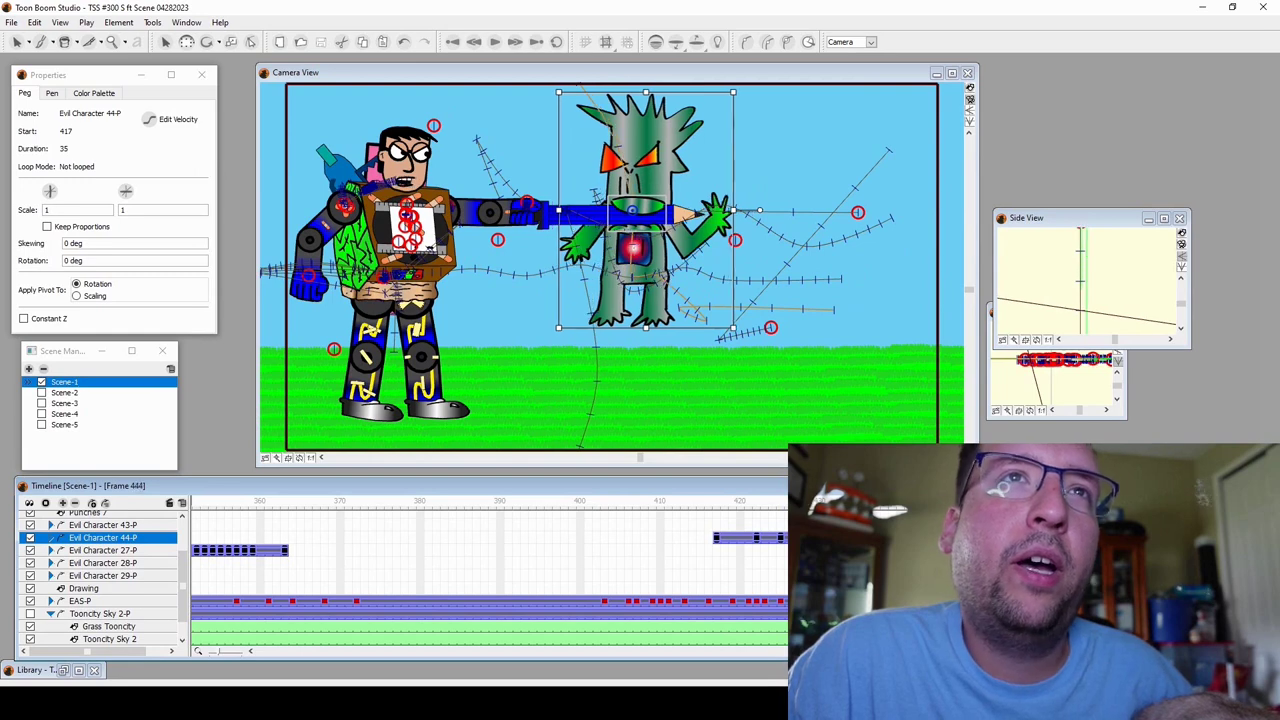
key(".")
key(".")
key(".")
key(".")
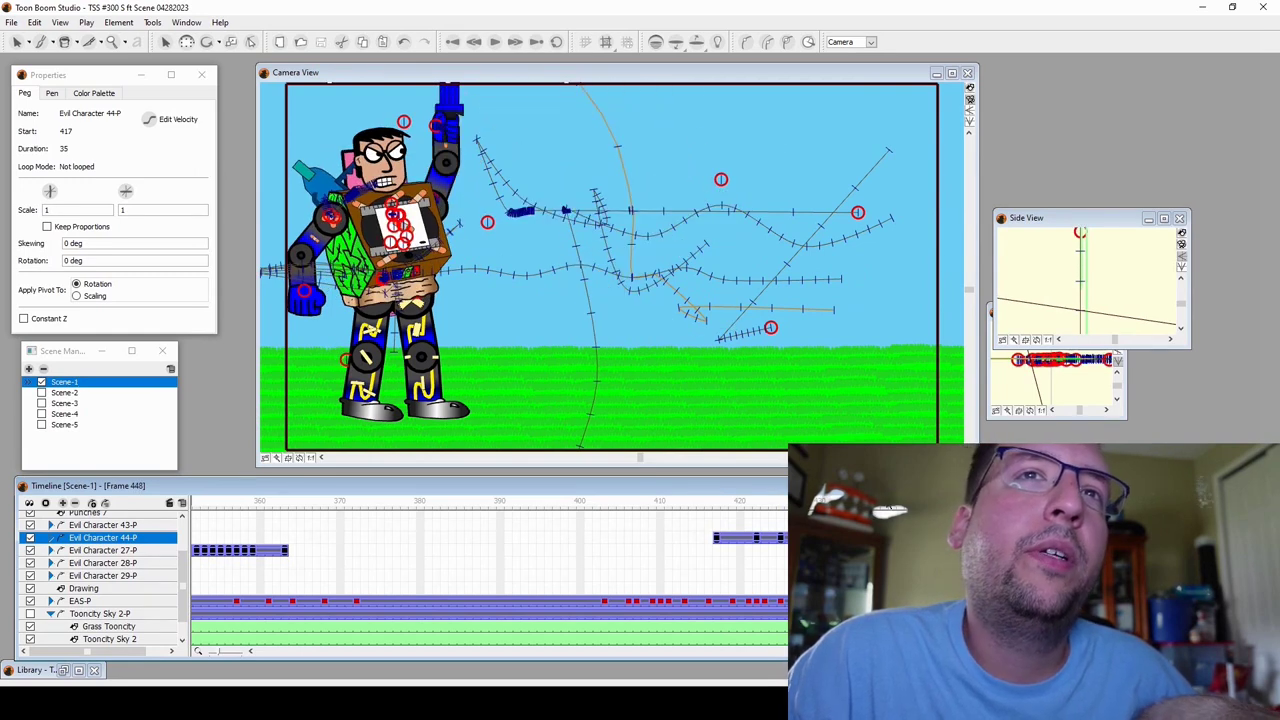
Step: Step back from frame 448 and replay the pencil sword stab and overhead swing up to frame 447
key("comma")
key("comma")
key("comma")
key("comma")
key("comma")
key("comma")
key("comma")
key("comma")
key("comma")
key(".")
key(".")
key(".")
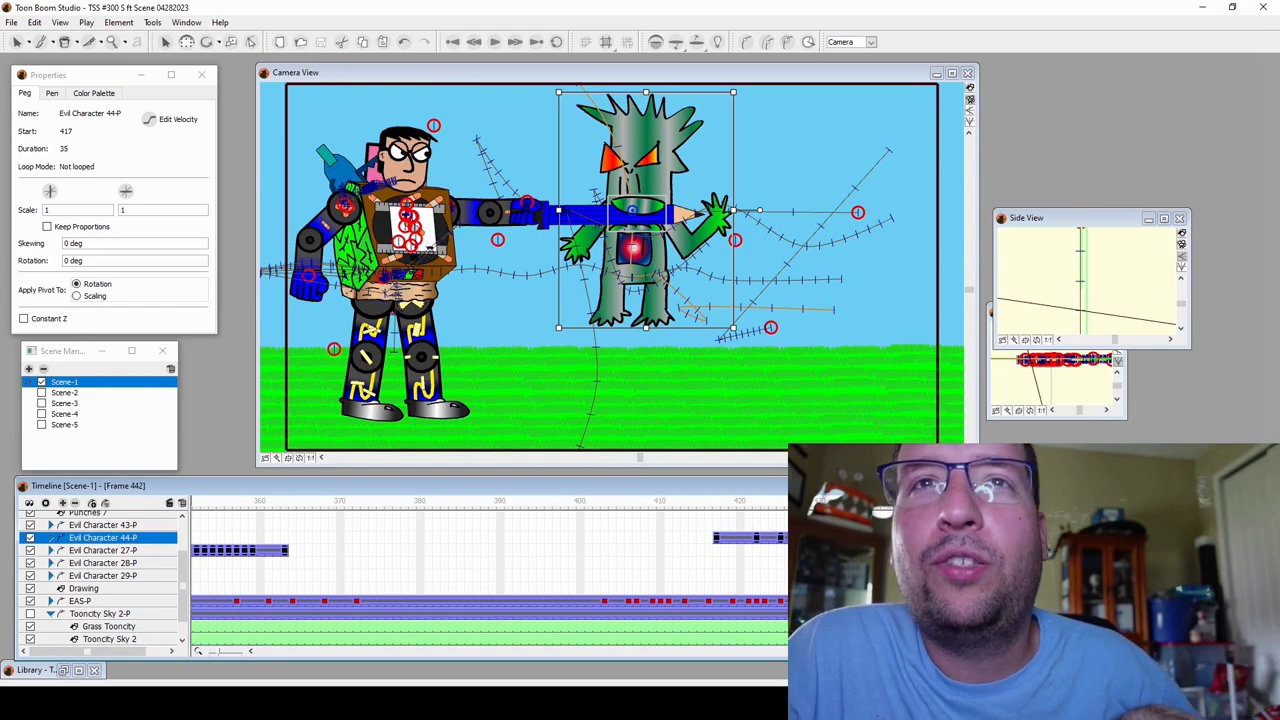
key(".")
key(".")
key(".")
key(".")
key(".")
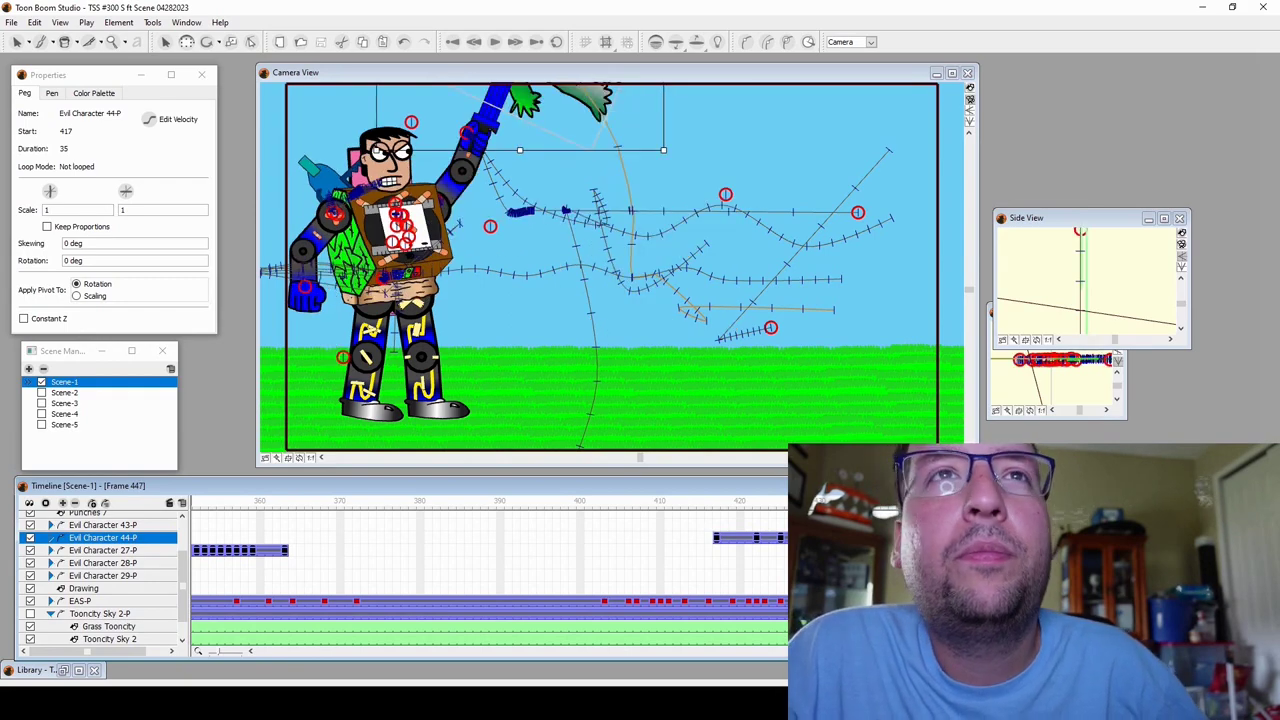
Step: Advance frame by frame from frame 447 to frame 467 to examine the robot putting the pencil sword away
key(".")
key(".")
key(".")
key(".")
key(".")
key(".")
key(".")
key(".")
key(".")
key(".")
key(".")
key(".")
key(".")
key(".")
key(".")
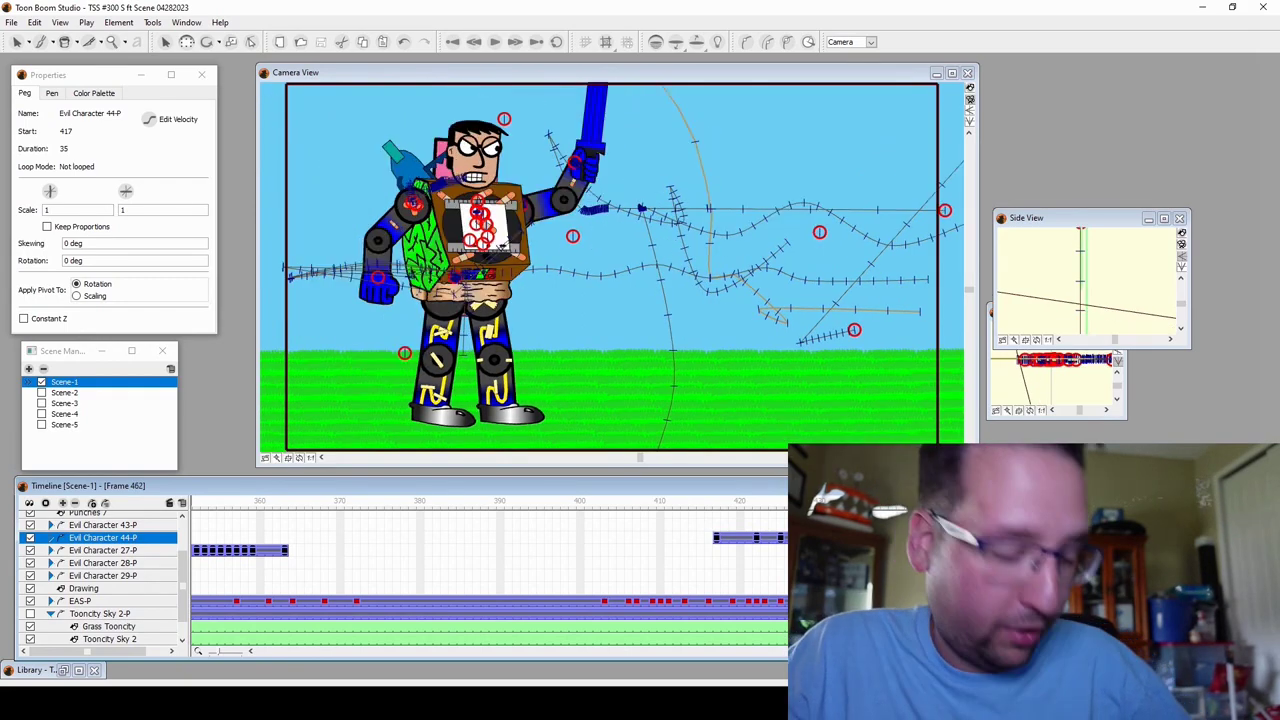
key(".")
key(".")
key(".")
key(".")
key(".")
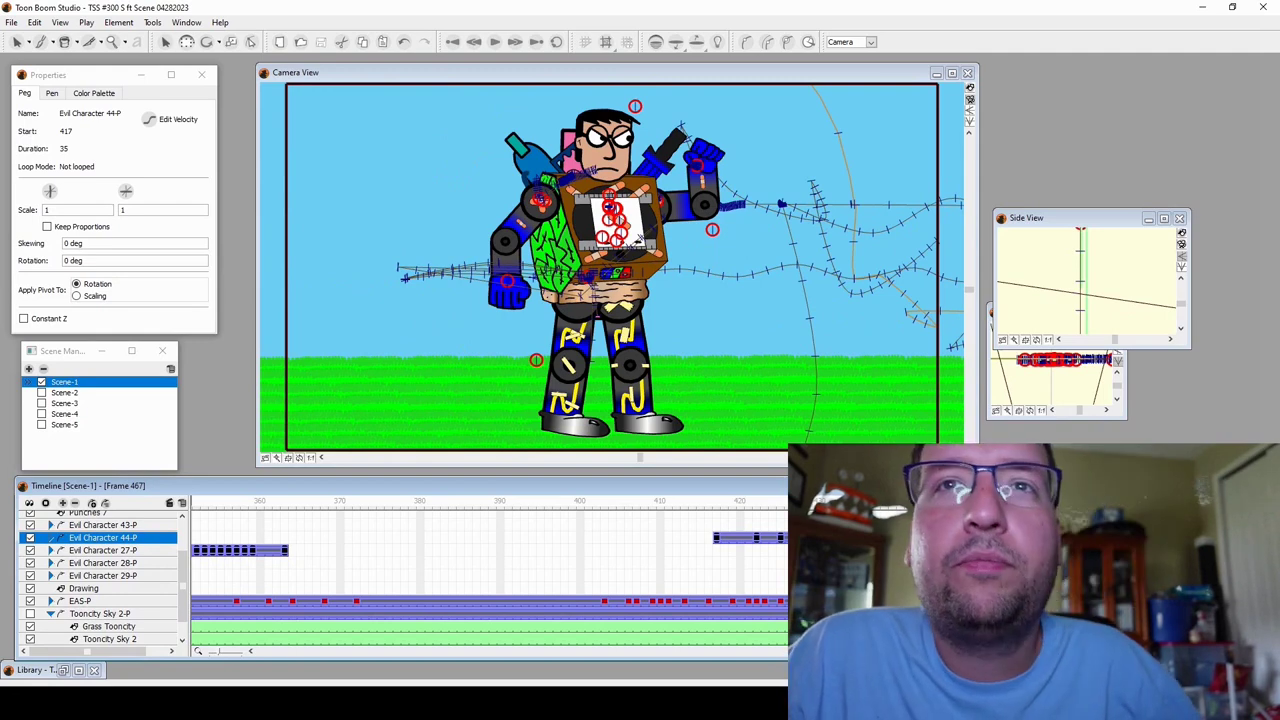
Step: Return to frame 451 and scrub to frame 476 to review the robot's recovery after the sword fight
left_click(988, 538)
left_click_drag(910, 651, 1028, 651)
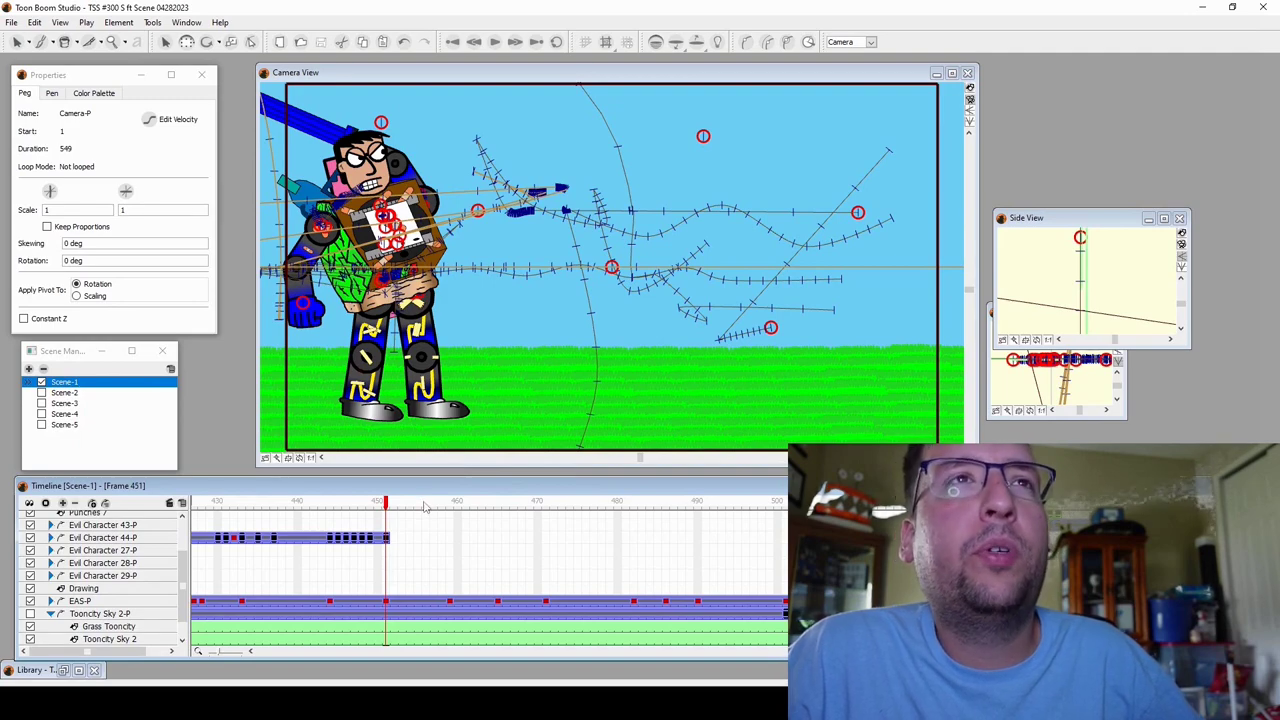
left_click(425, 507)
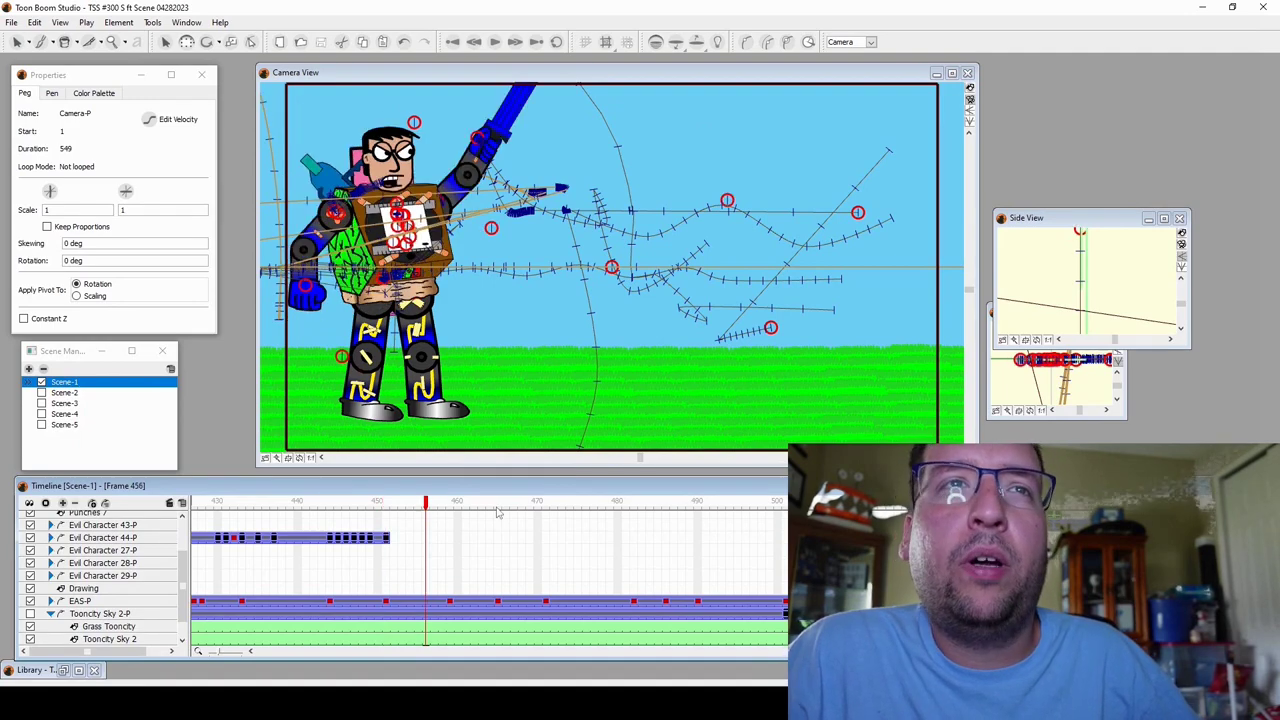
left_click(498, 507)
left_click(586, 507)
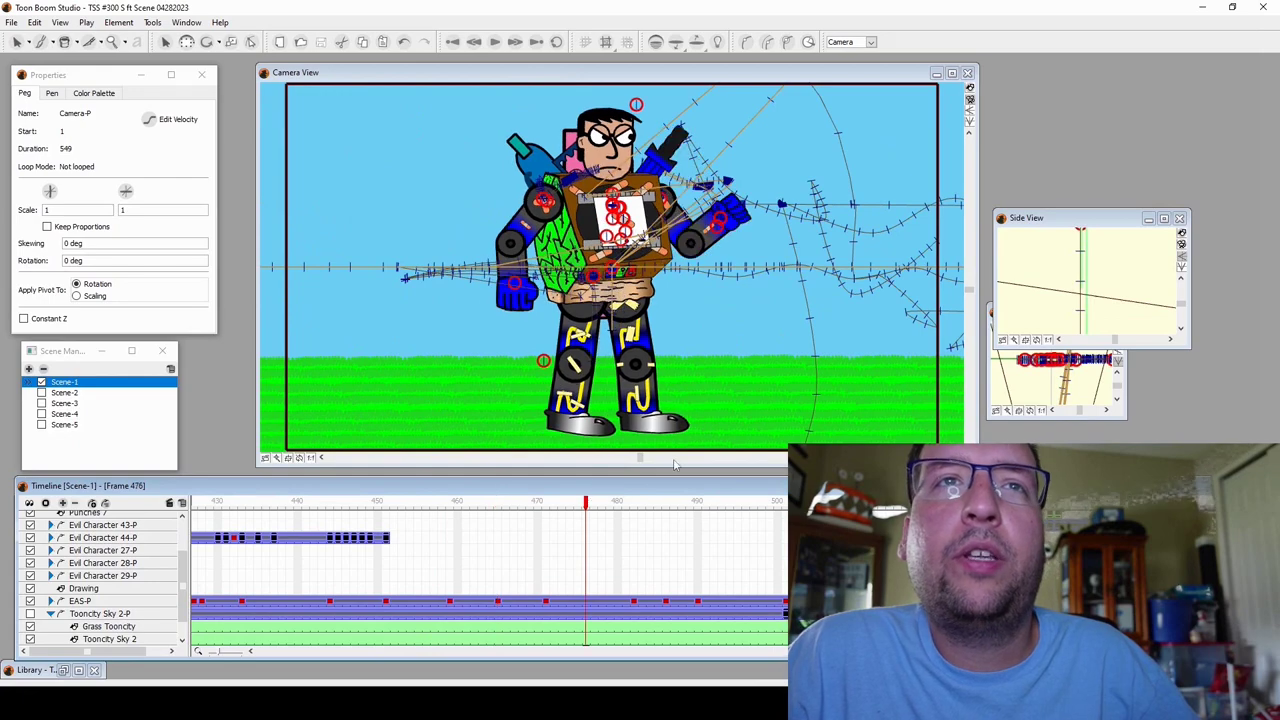
Step: Scrub from frame 476 to frame 514 to review the robot's split-leg jump and the camera movement that follows
left_click(665, 507)
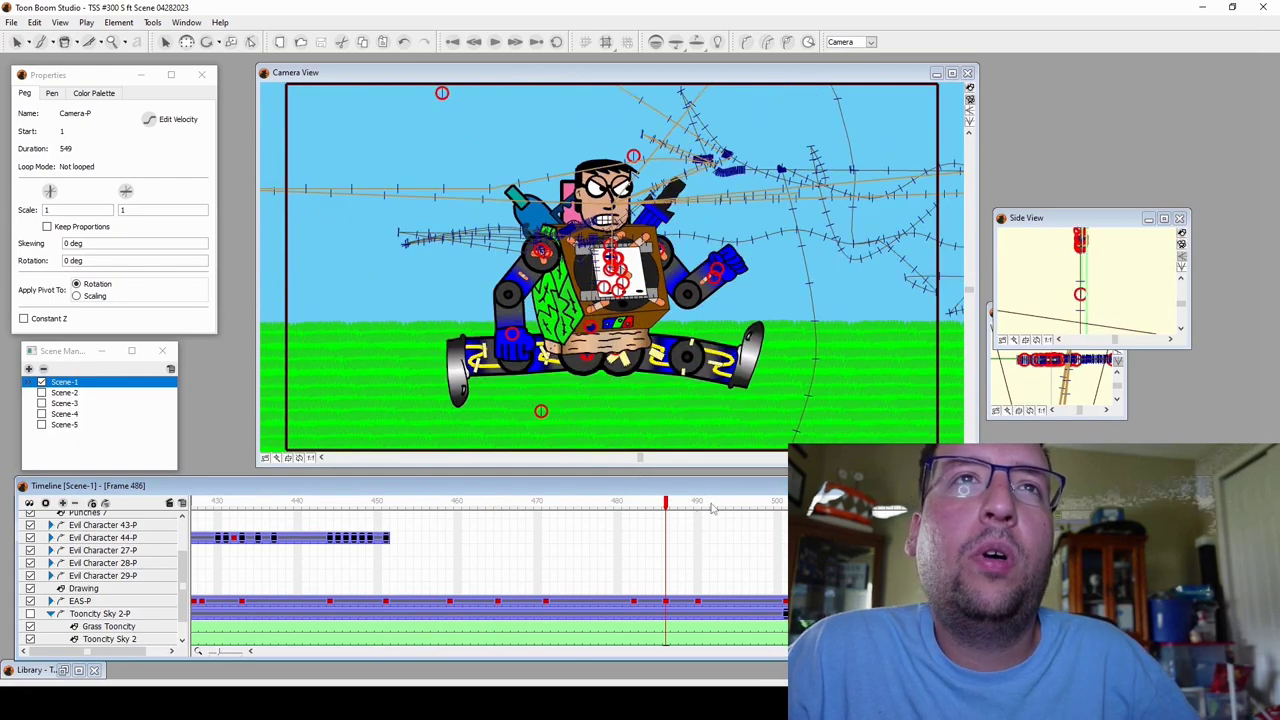
left_click(697, 507)
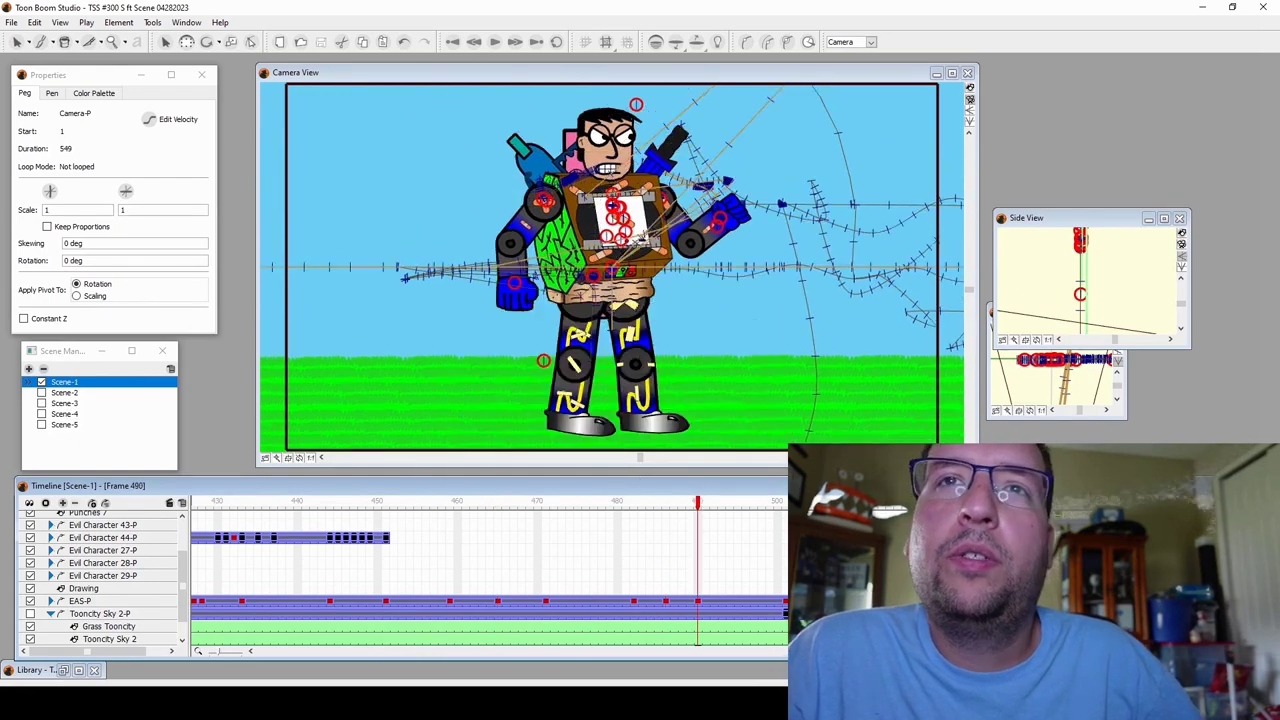
left_click(865, 507)
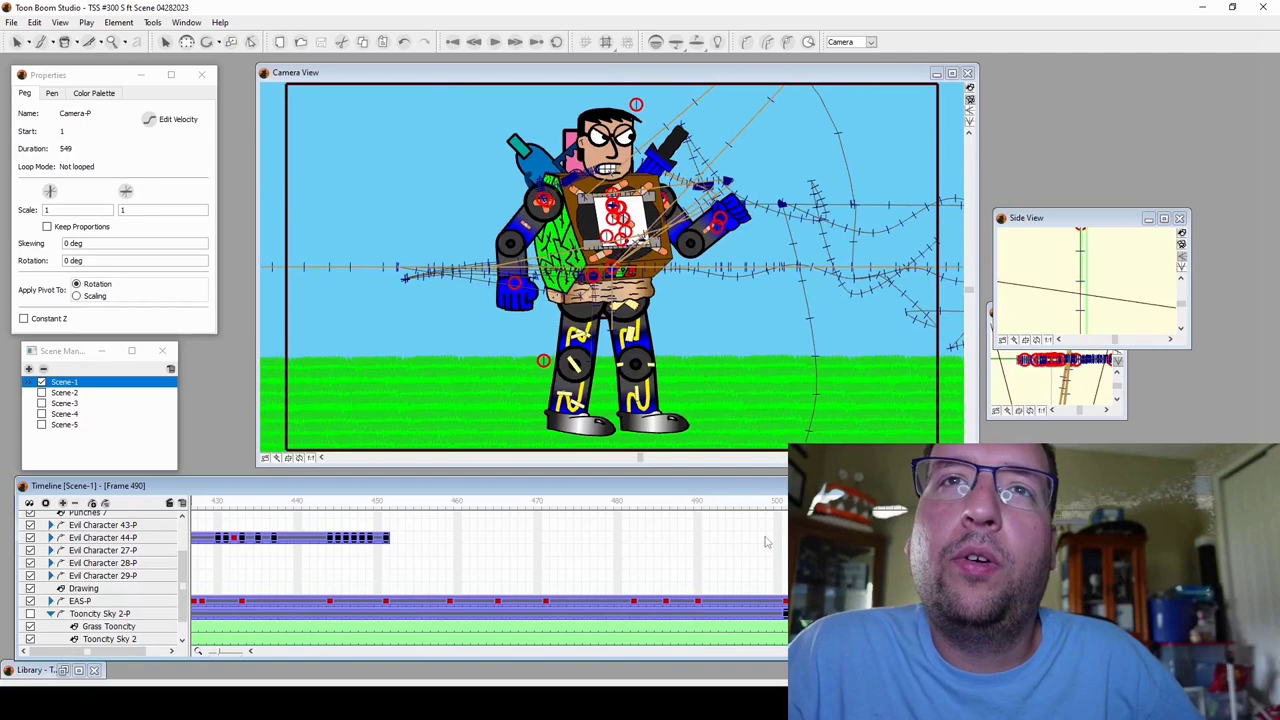
left_click(721, 507)
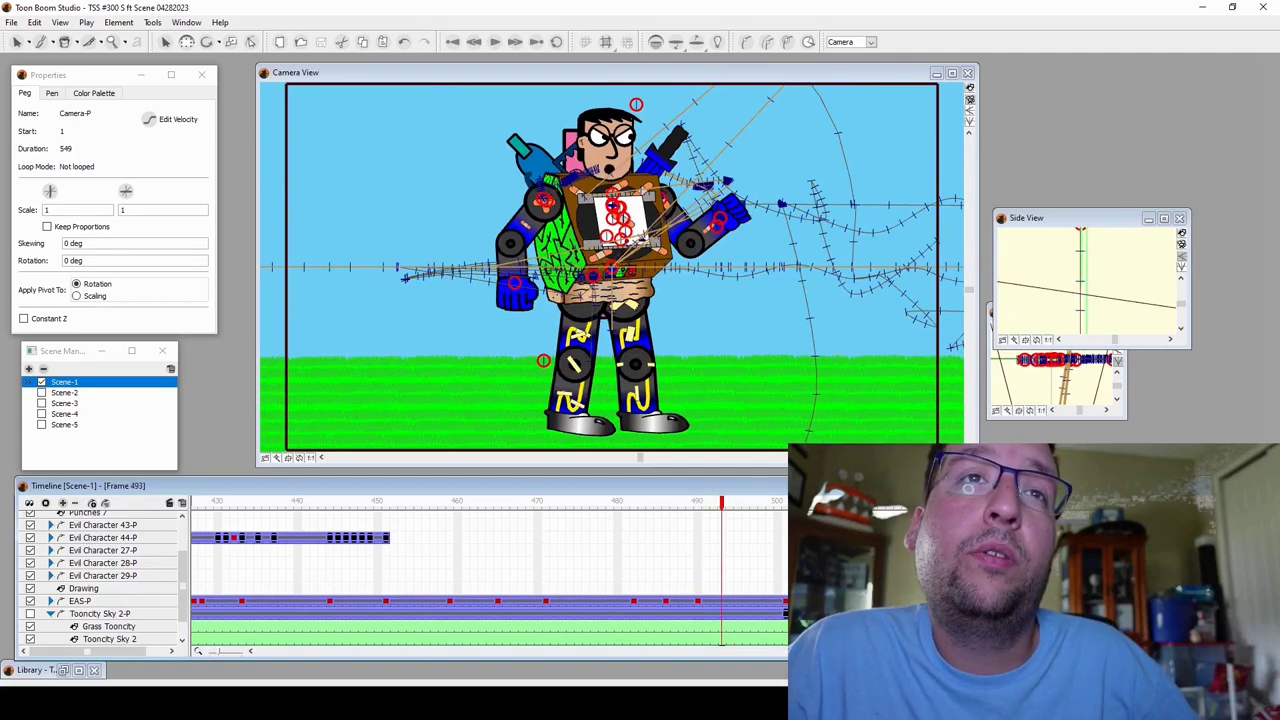
left_click(876, 507)
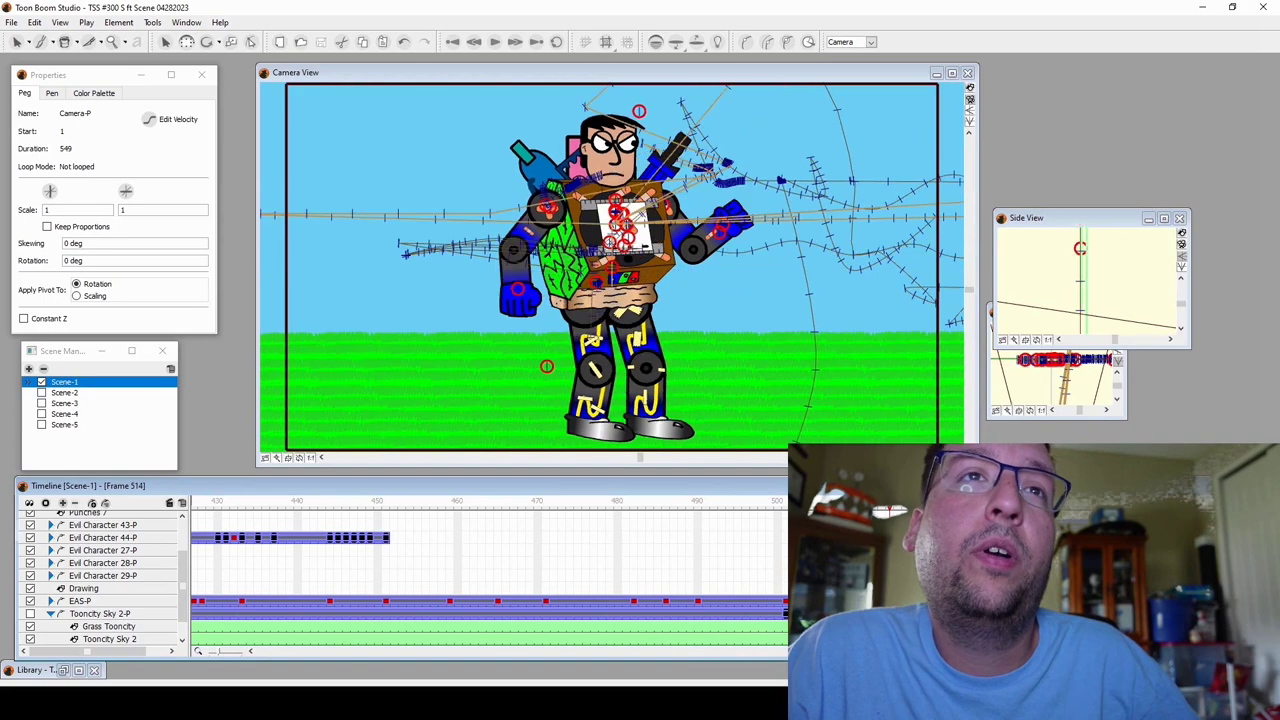
Step: Go back to frame 503 and scrub to frame 527 to review the shake and the red monster's first appearance
left_click(641, 503)
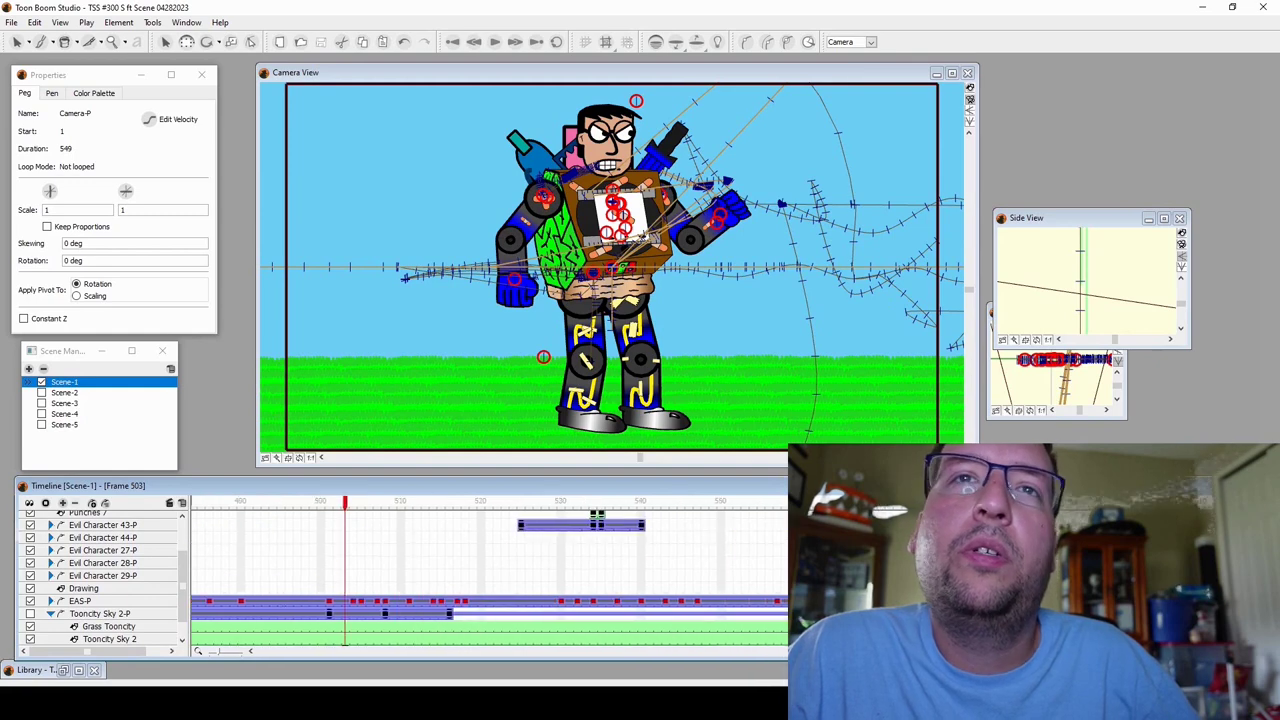
left_click(417, 505)
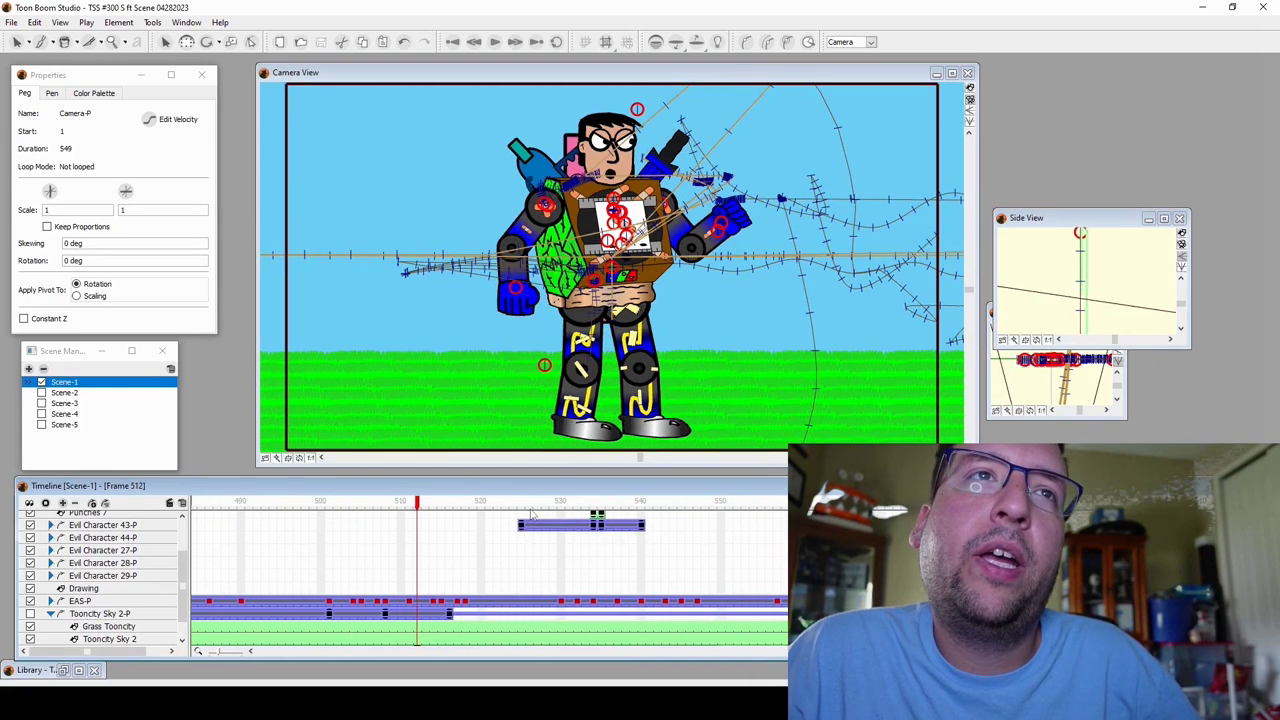
left_click(520, 503)
key("period")
key("period")
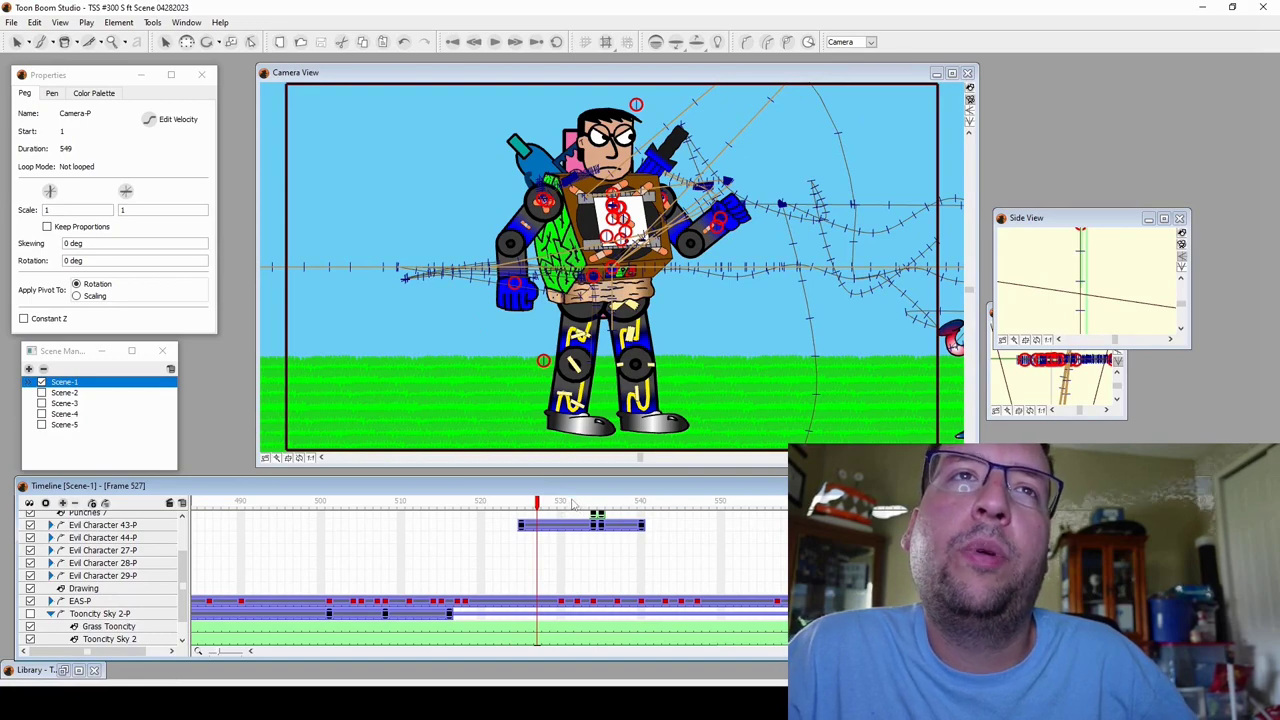
Step: Examine the robot's blue weapon swing at the red monster from frame 533 to frame 546
left_click(625, 505)
left_click(586, 505)
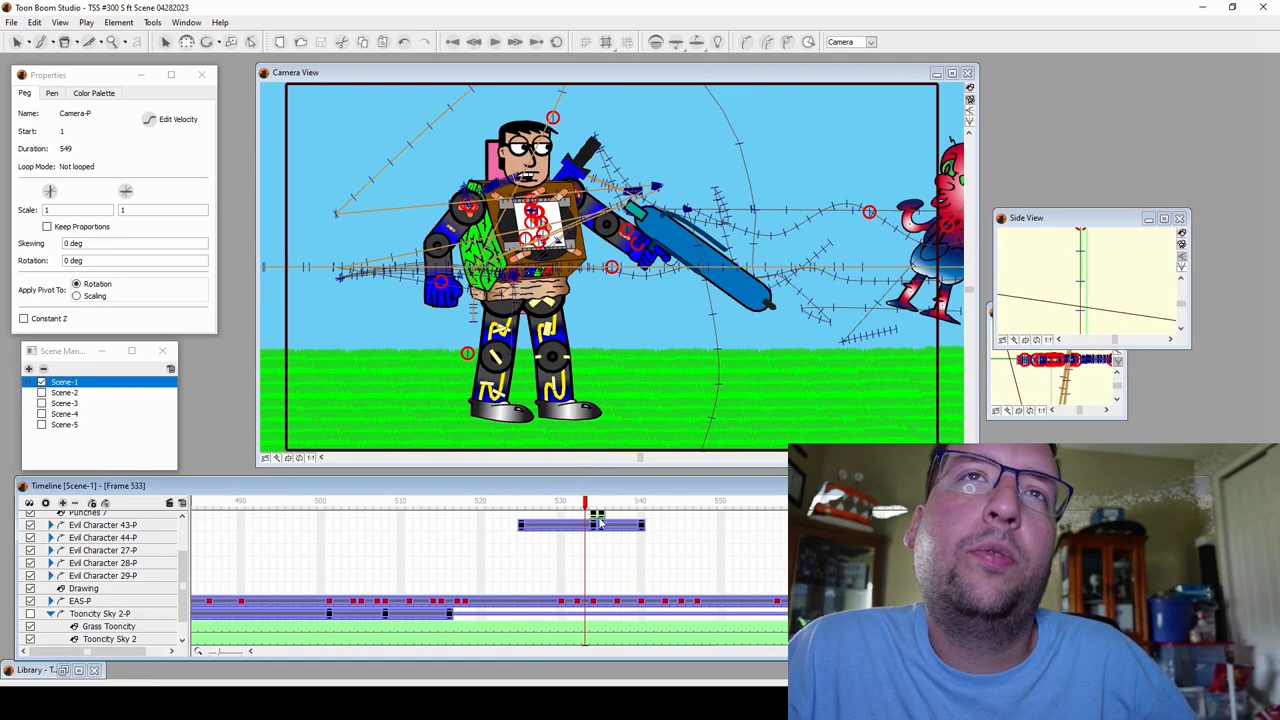
key("period")
key("period")
key("period")
key("period")
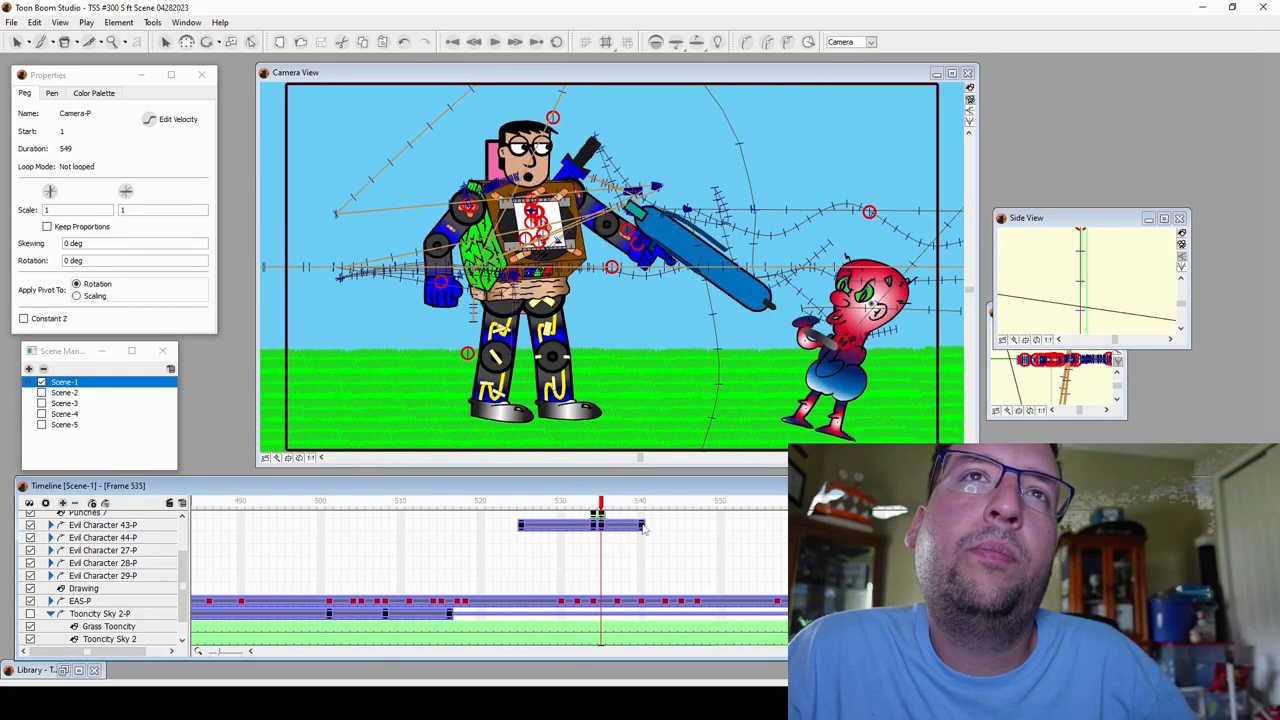
left_click(689, 504)
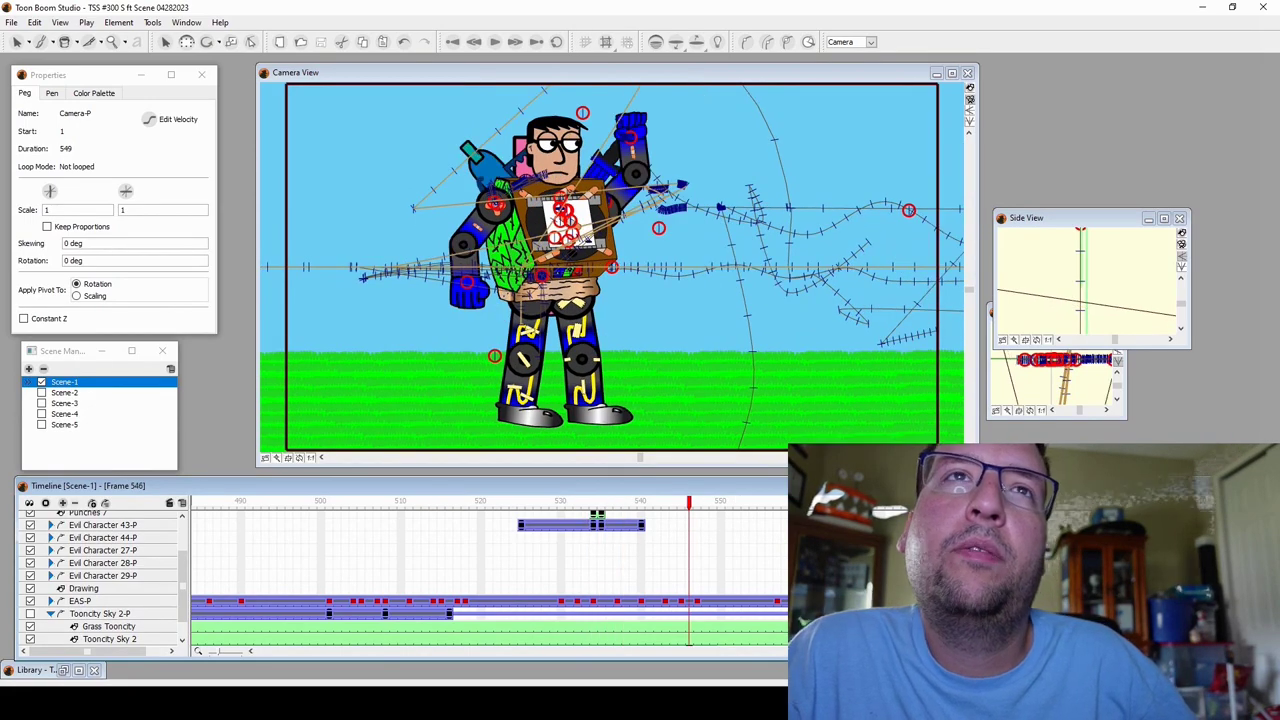
Step: Scrub from frame 546 to frame 618 to review the robot walking out of the shot
left_click(905, 504)
key("period")
key("period")
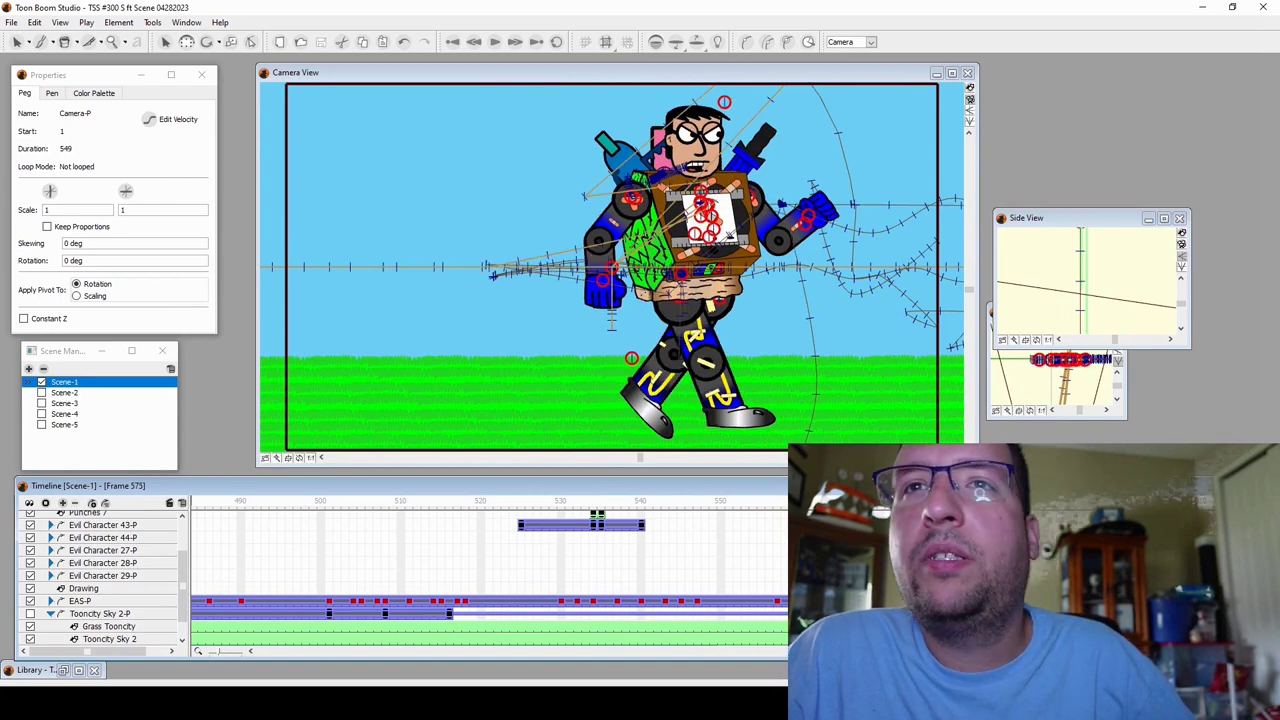
left_click(1072, 504)
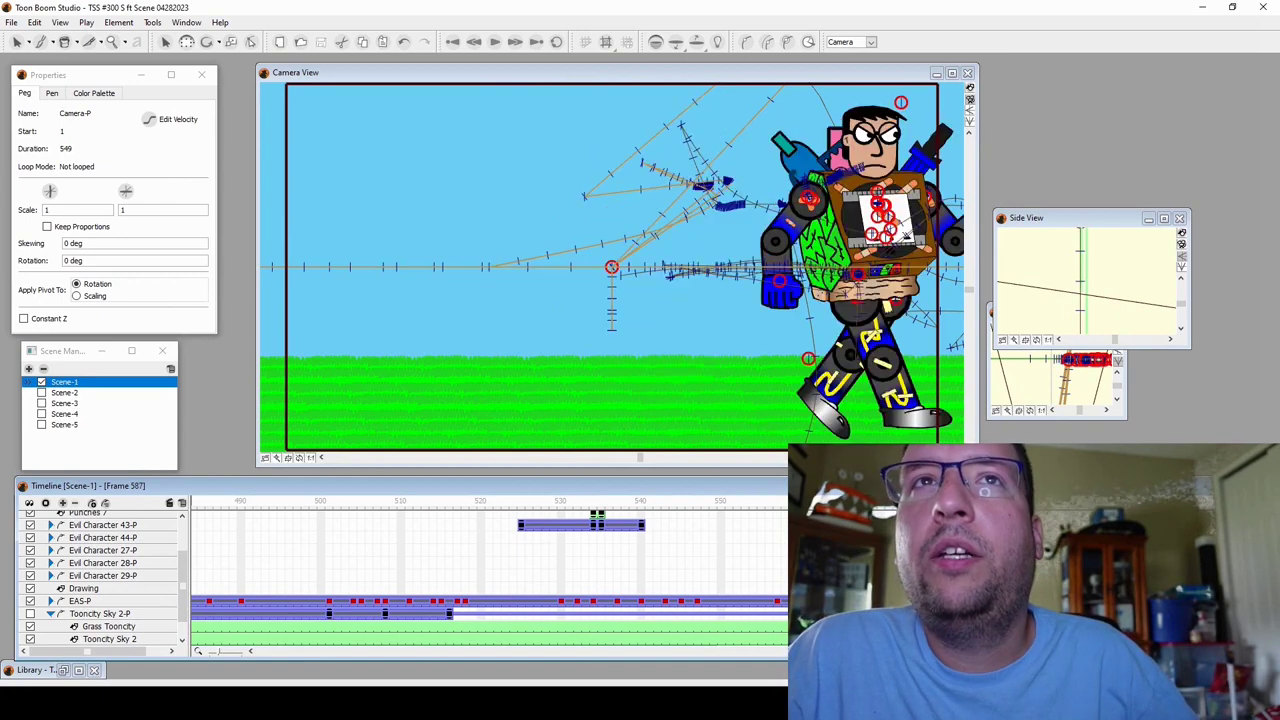
left_click(1136, 504)
key("period")
key("period")
key("period")
key("period")
key("period")
key("period")
key("period")
key("period")
key("period")
key("period")
key("period")
key("period")
key("period")
key("period")
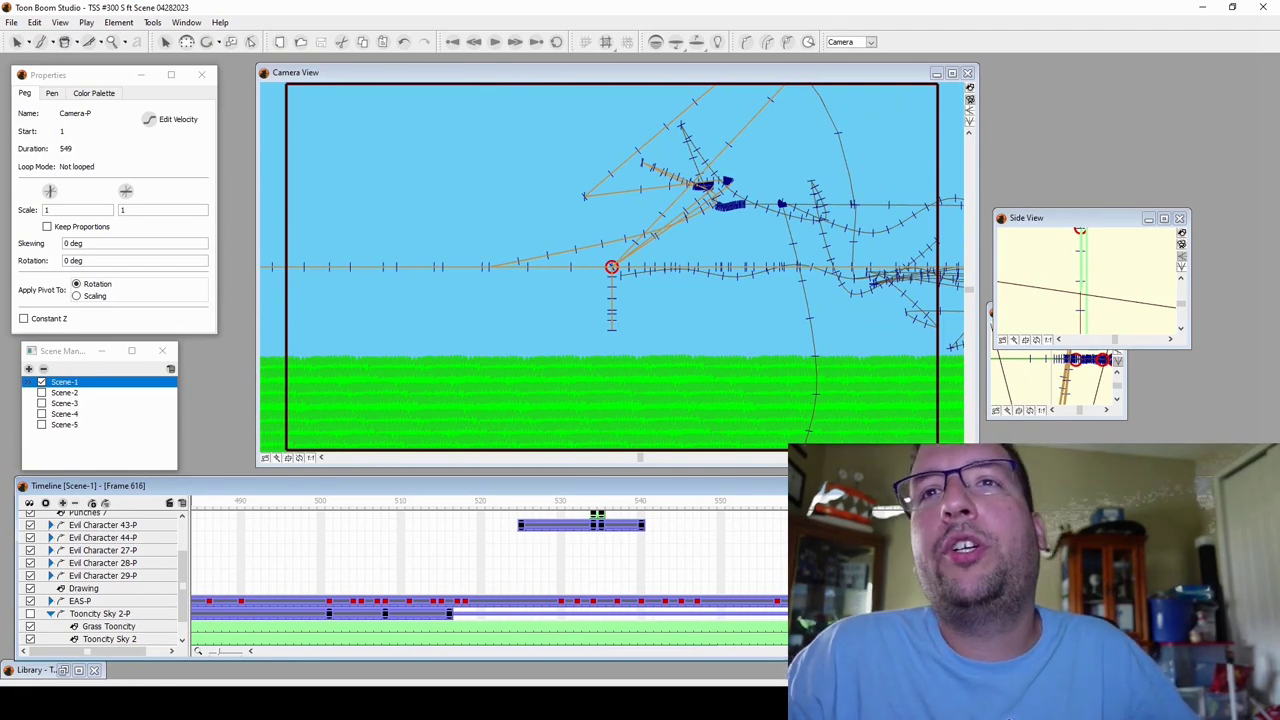
Step: Return the timeline to frame 4 with the sound and Punches layers in view
left_click_drag(1135, 652, 362, 656)
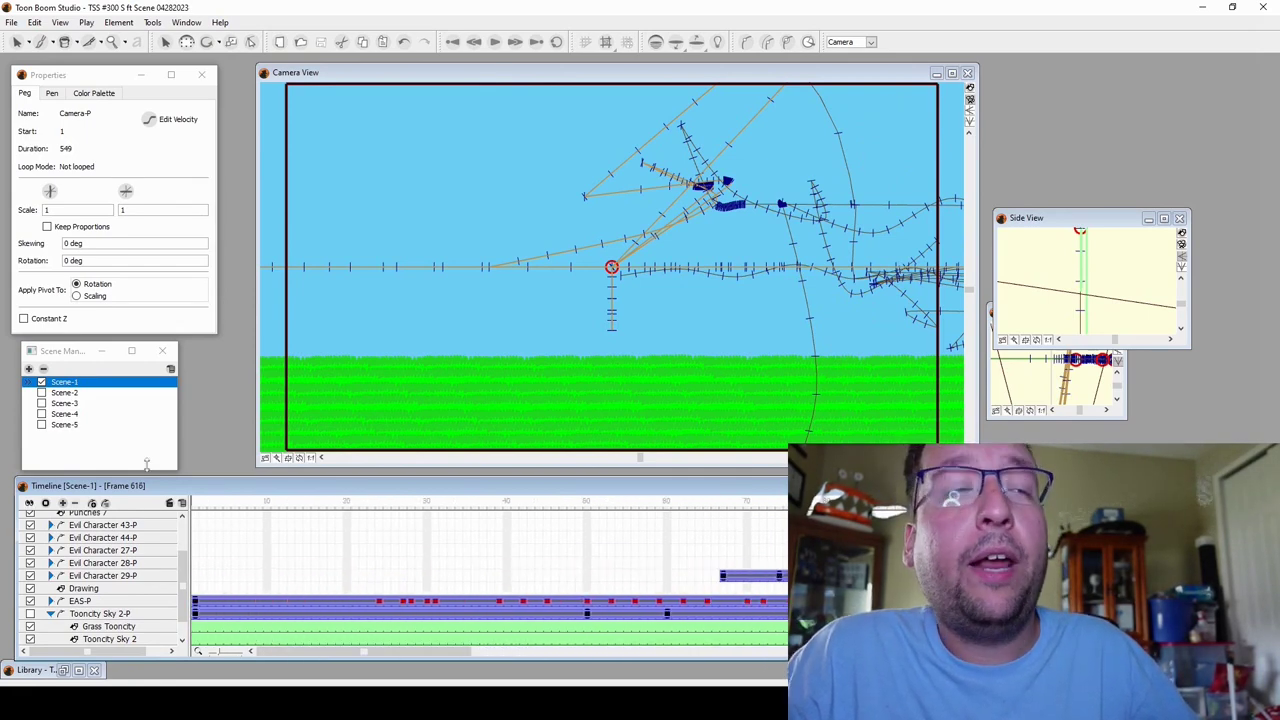
scroll(279, 536, "up", 2)
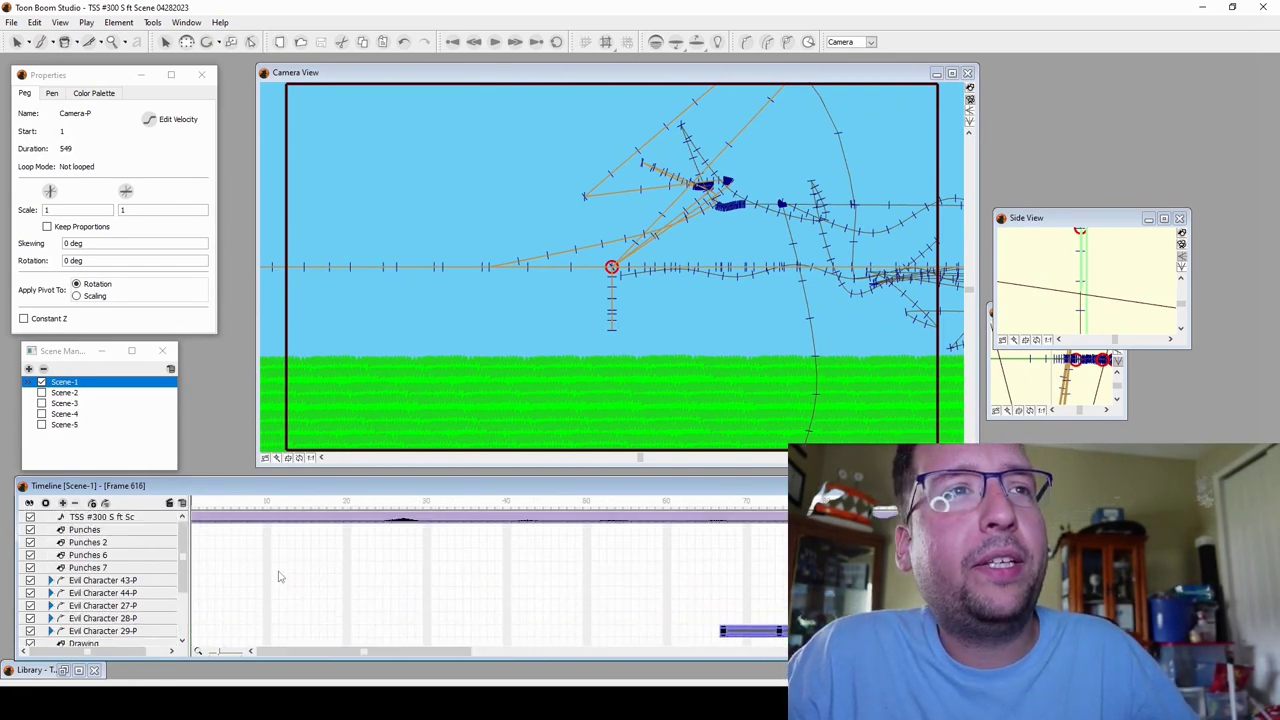
left_click(221, 505)
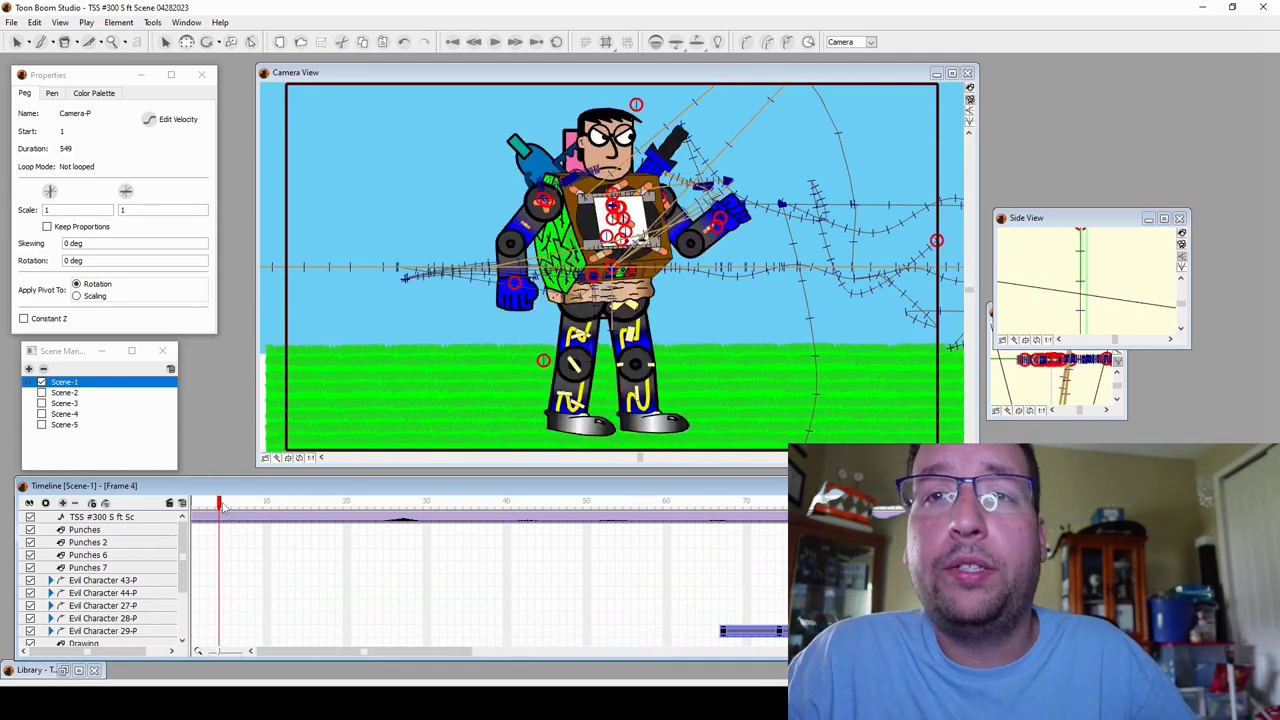